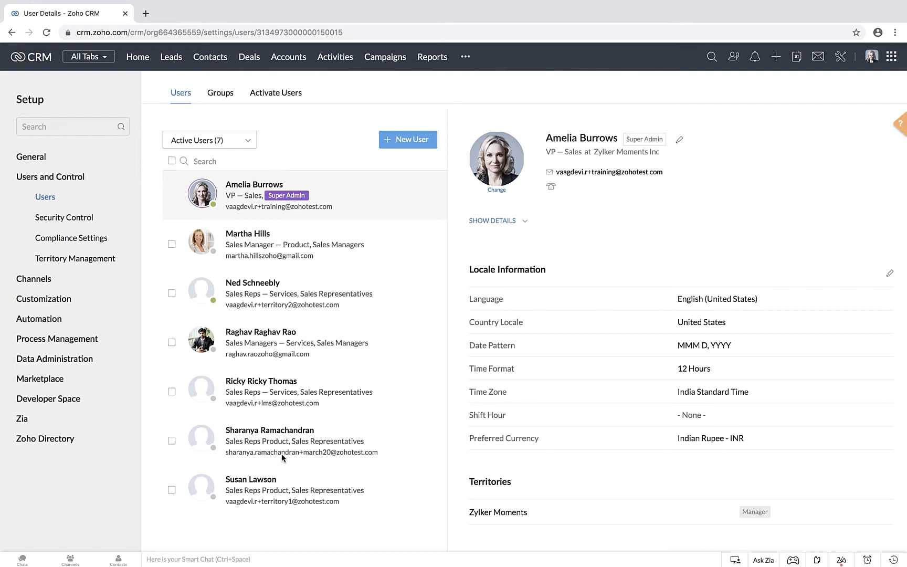
Step: Review the user status categories and the details of the second and third users, and list the active users
click(240, 146)
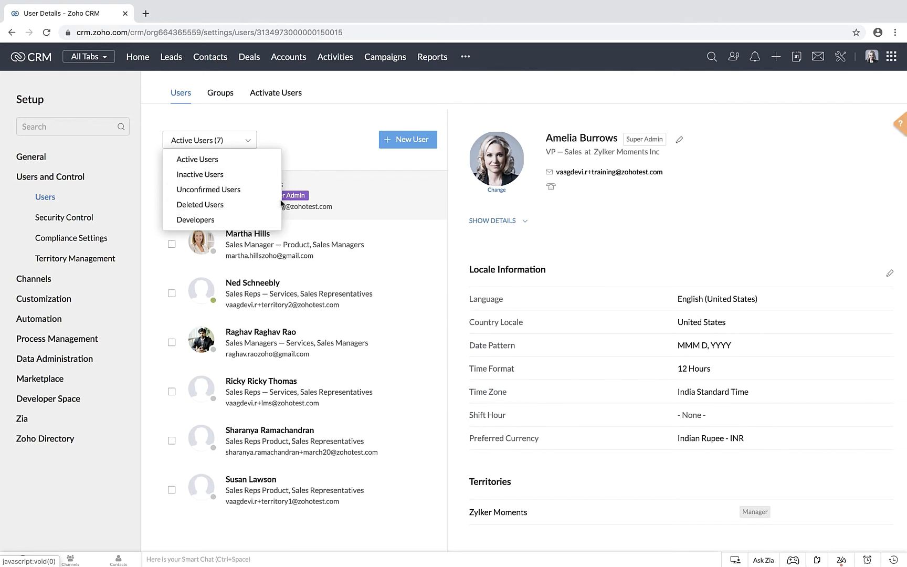
click(322, 147)
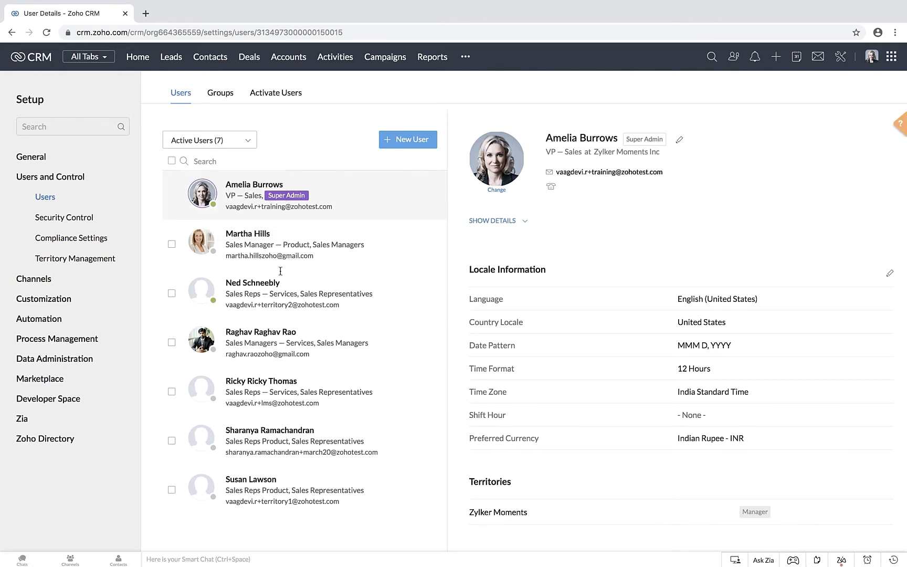
click(259, 240)
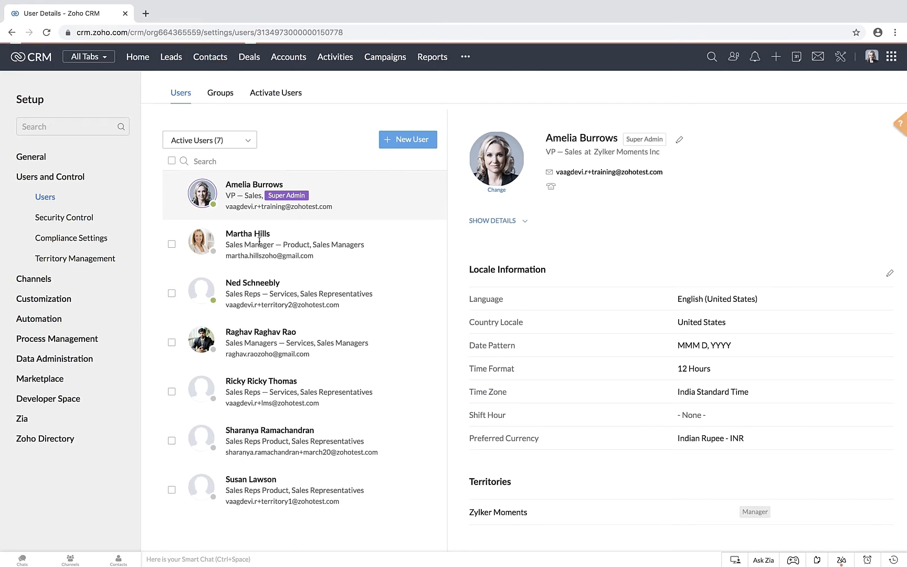
scroll(647, 241, down, 5)
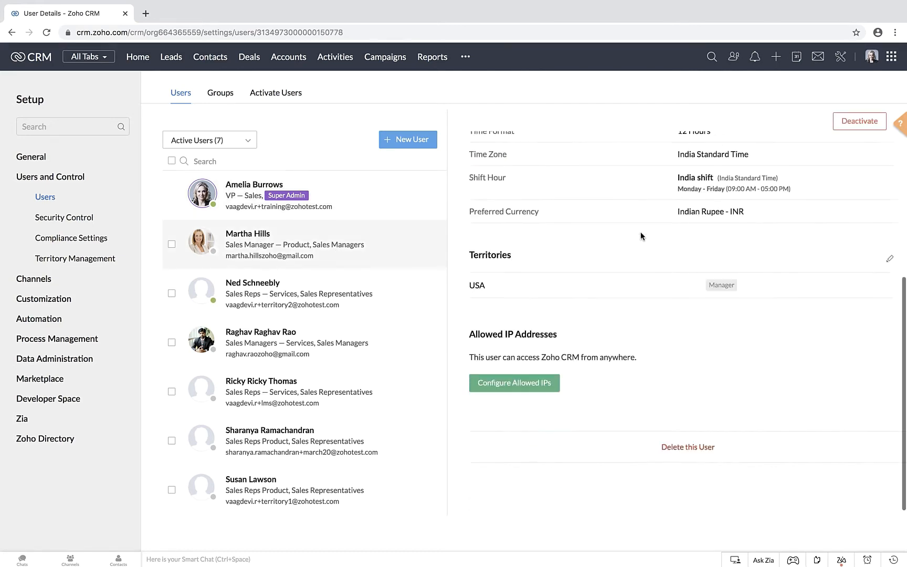
scroll(640, 231, up, 5)
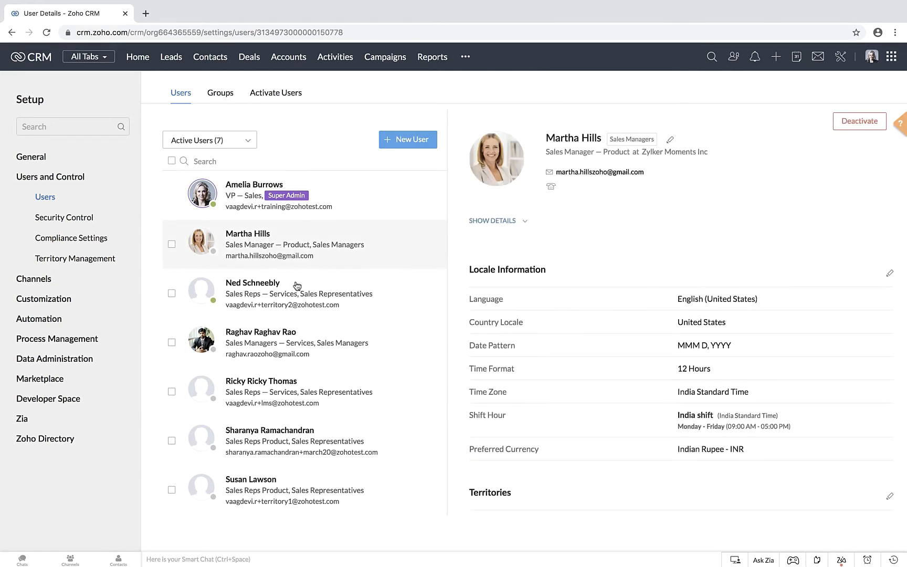
click(271, 296)
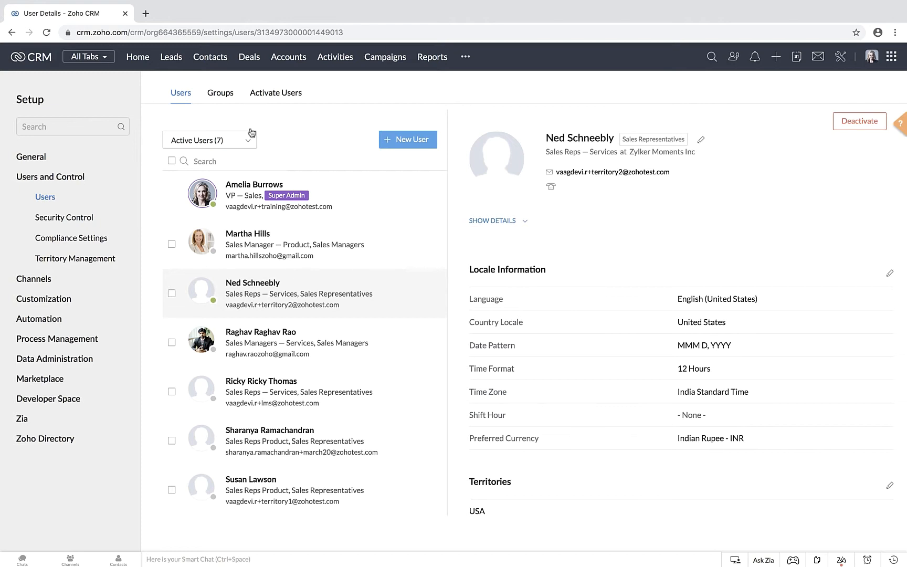
click(237, 139)
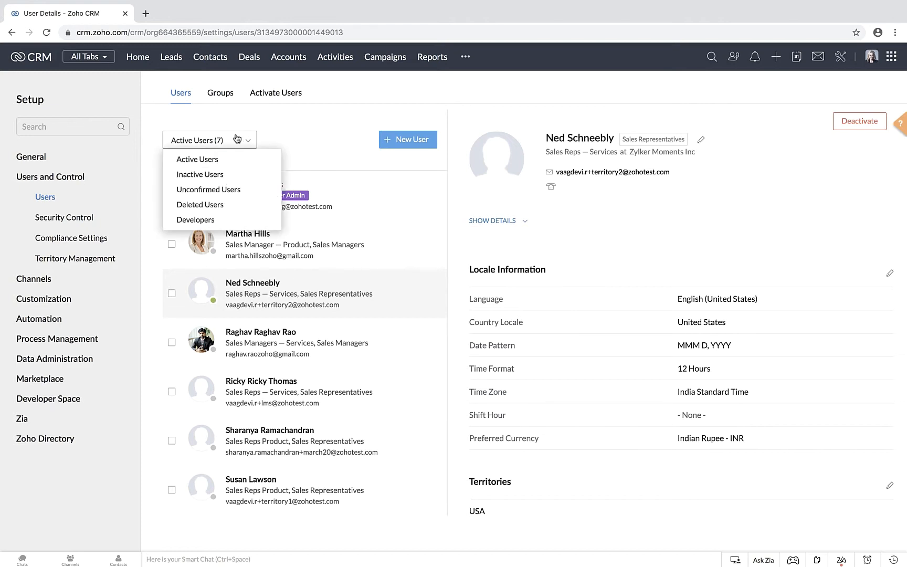
click(200, 160)
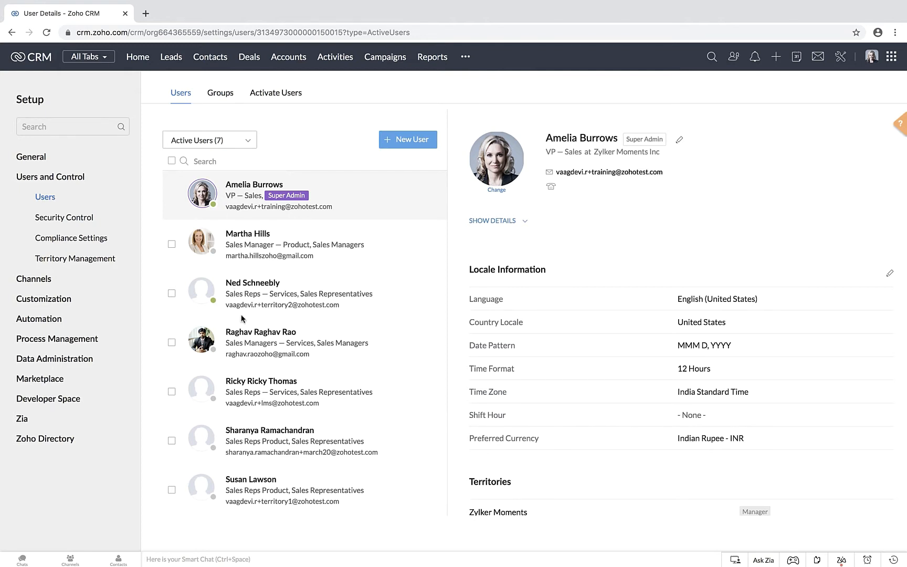
Step: Start a Change Owner operation for the first two leads and look through the users available as the new owner
click(171, 59)
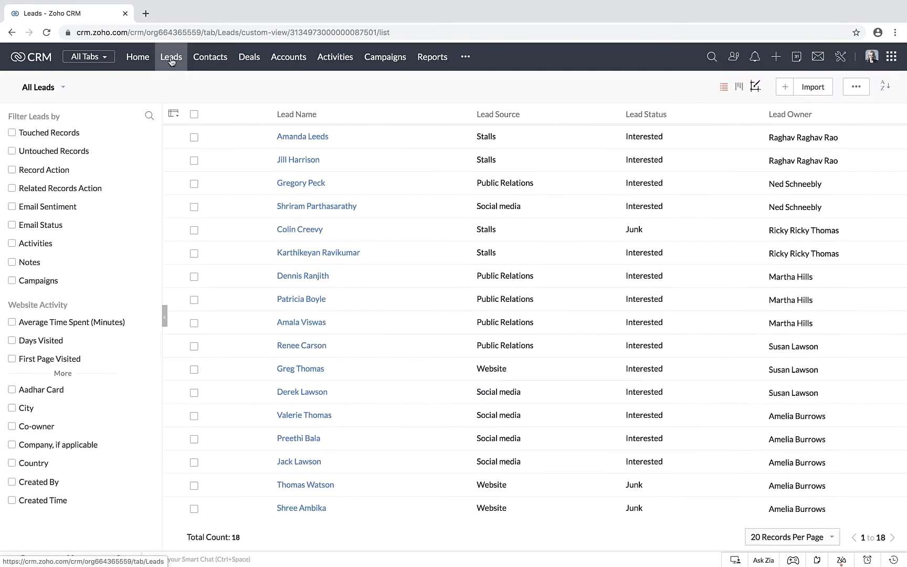
click(194, 139)
click(193, 160)
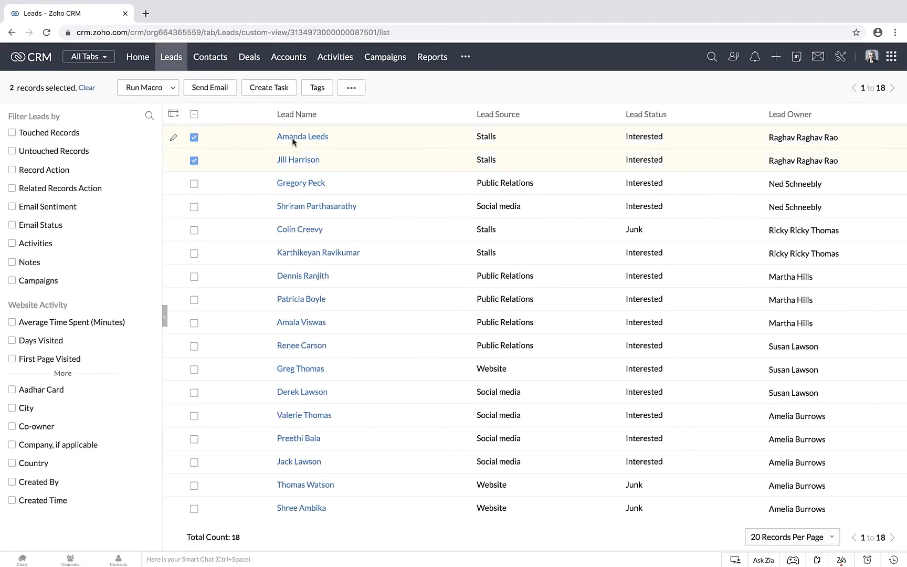
click(355, 91)
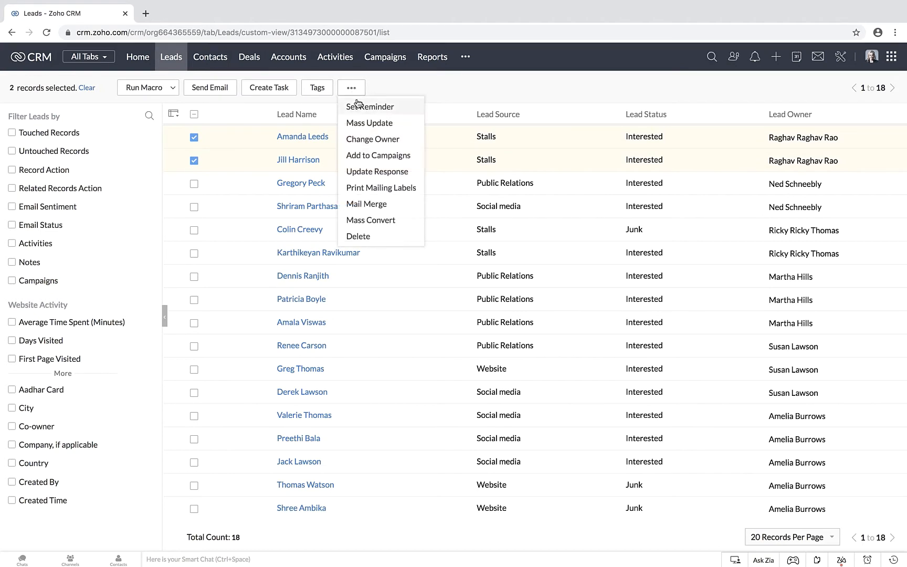
click(363, 142)
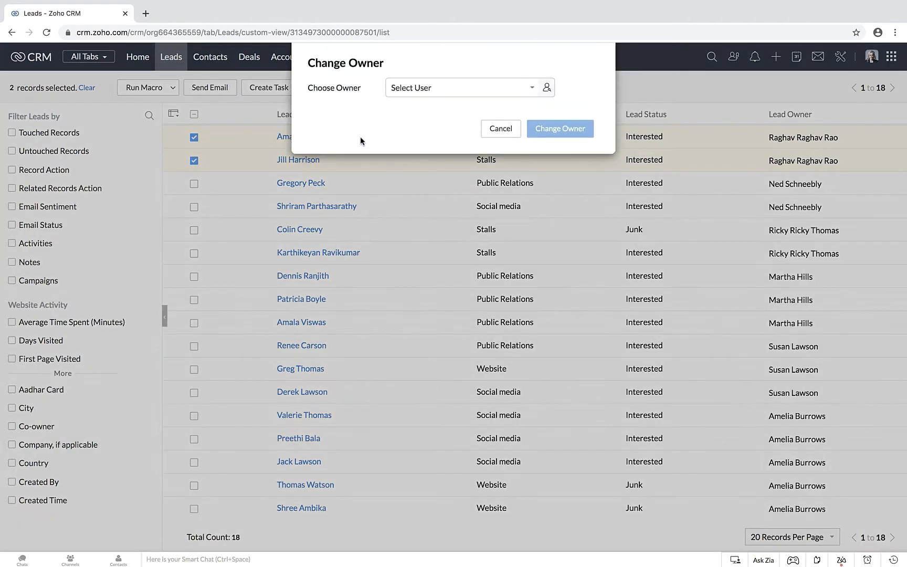
click(440, 91)
scroll(443, 200, down, 3)
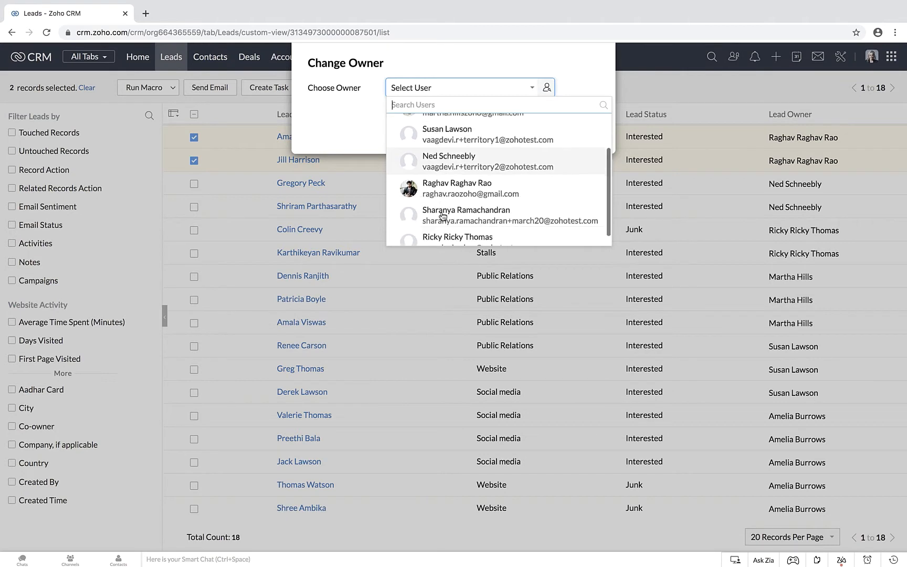
scroll(443, 215, up, 2)
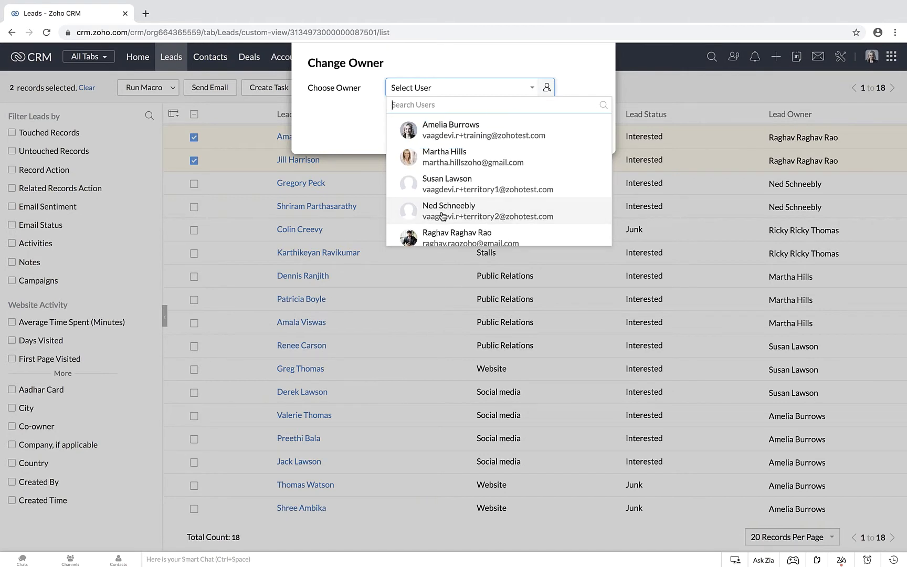
scroll(442, 215, down, 2)
scroll(443, 215, up, 2)
Step: View the inactive users in the Users setup, and return to the list of active users
click(841, 56)
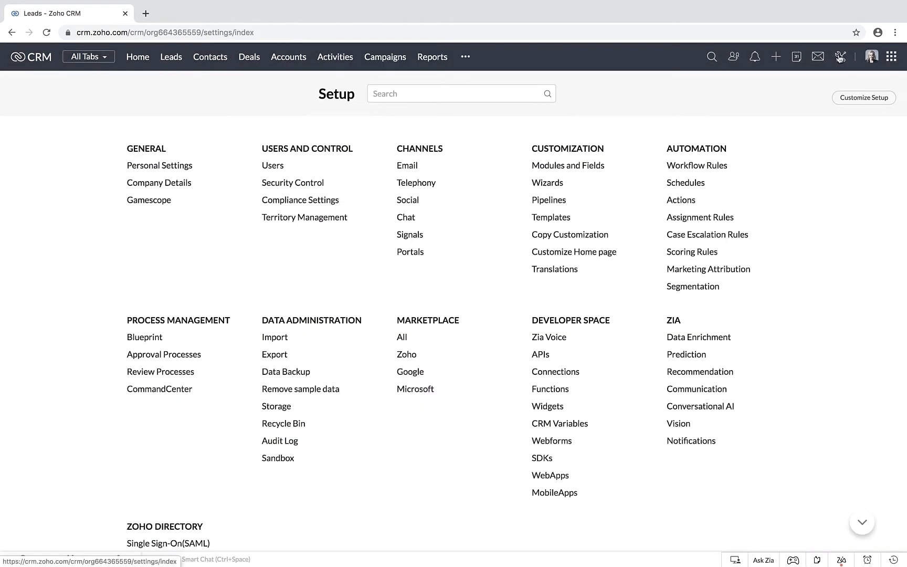
click(273, 166)
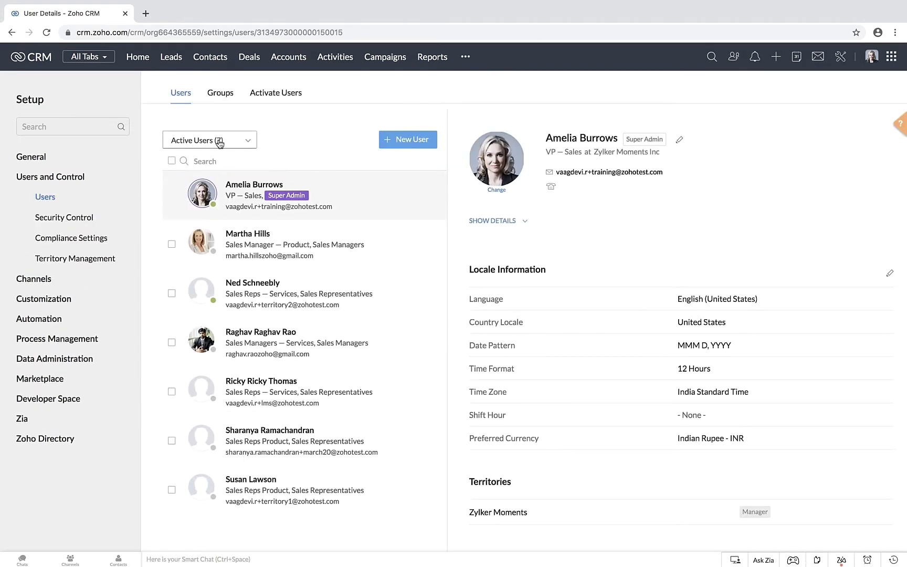
click(219, 142)
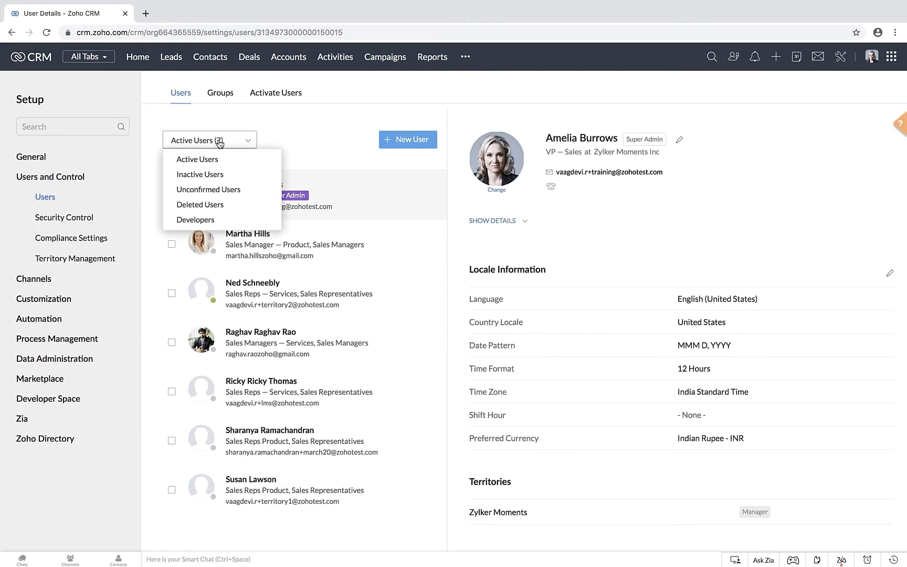
click(212, 176)
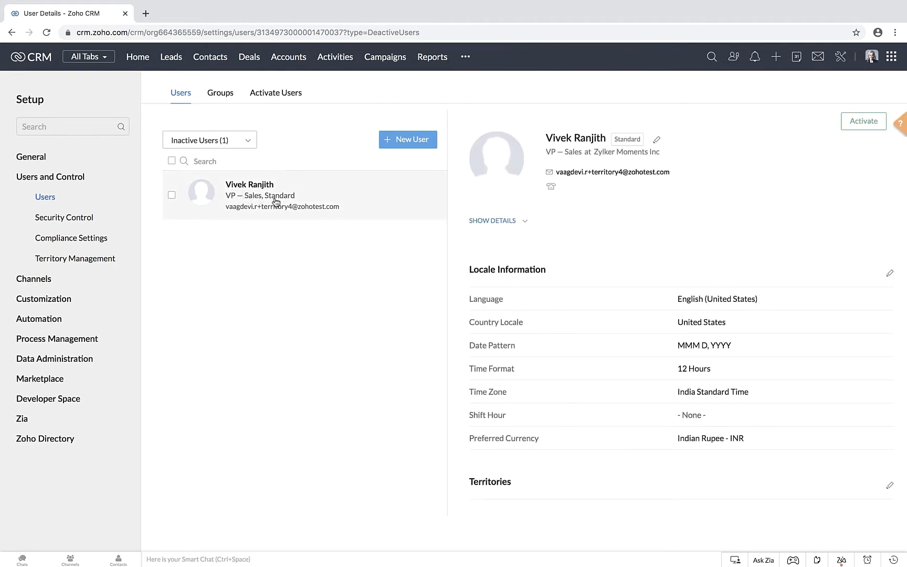
click(231, 141)
click(219, 158)
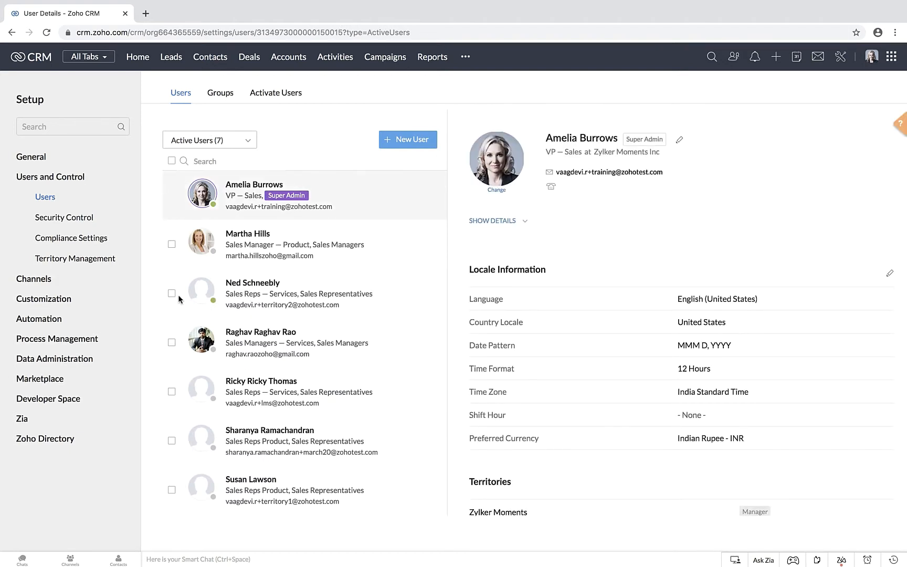
Step: Deactivate the third user in the active users list, reading the deactivation notice before confirming
click(232, 293)
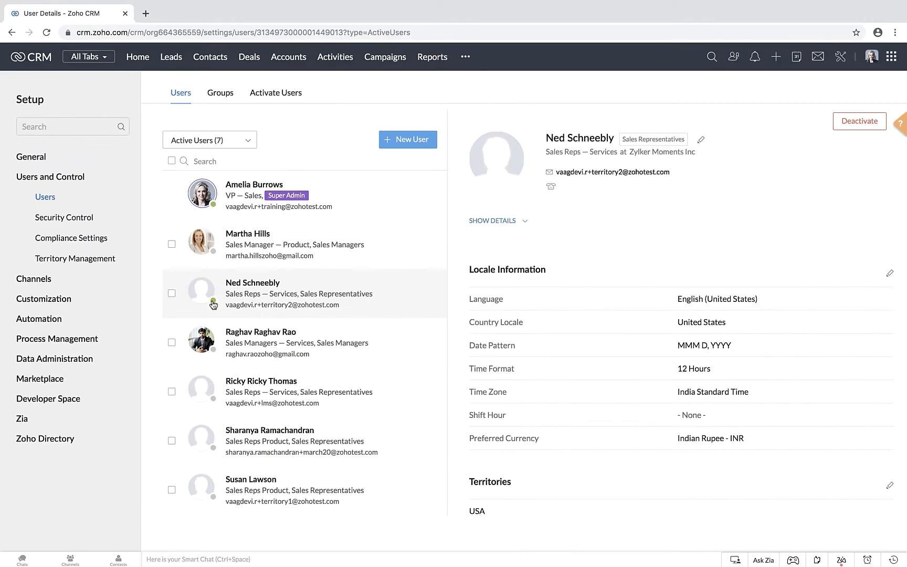
click(171, 294)
click(407, 143)
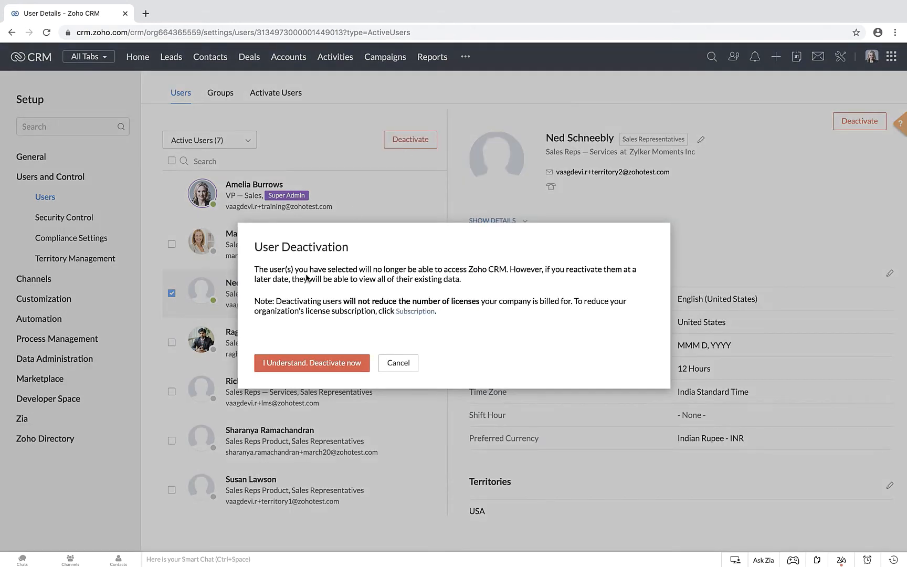
drag(255, 269, 472, 279)
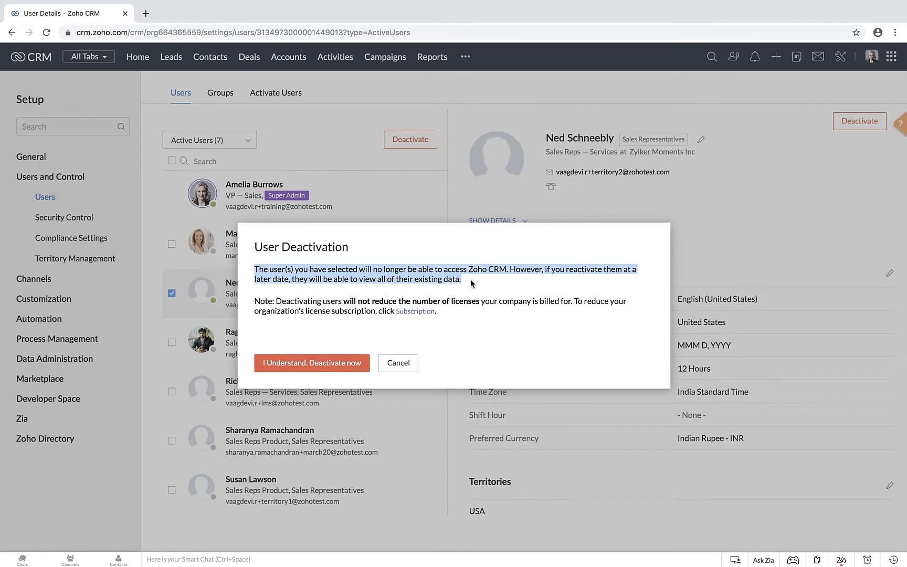
click(399, 283)
drag(277, 302, 329, 310)
click(321, 307)
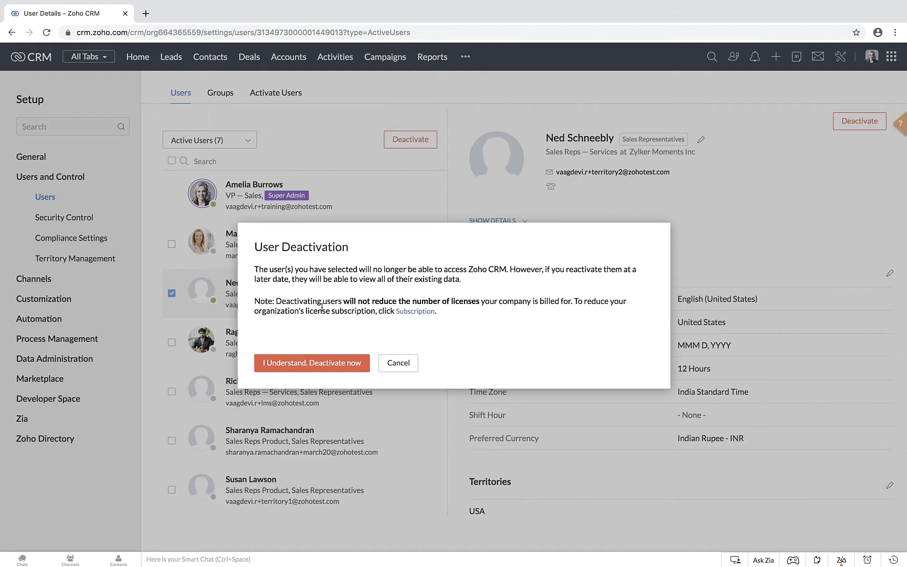
click(292, 367)
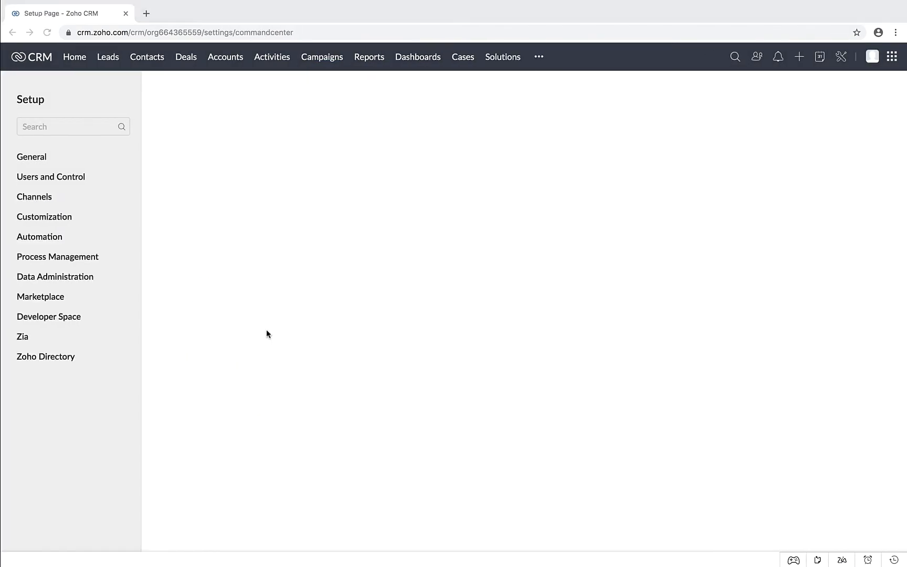
Step: Check the deactivated user's CRM access by trying to use the Setup page from that user's account
click(842, 58)
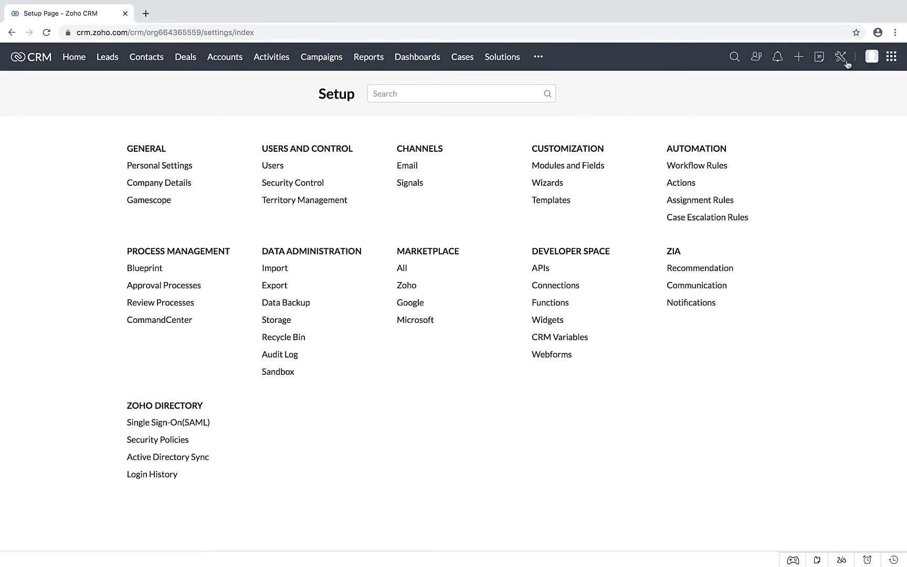
click(351, 65)
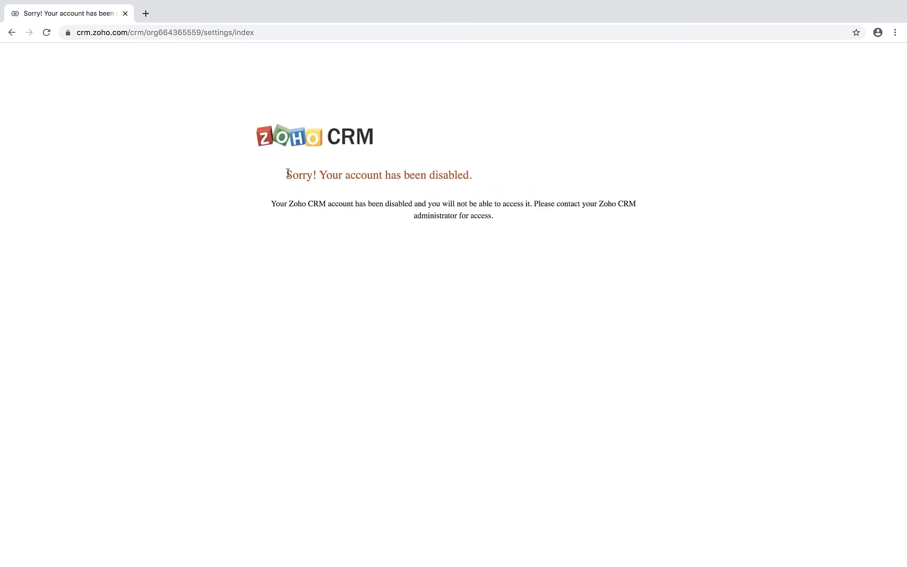
drag(287, 174, 472, 174)
click(473, 175)
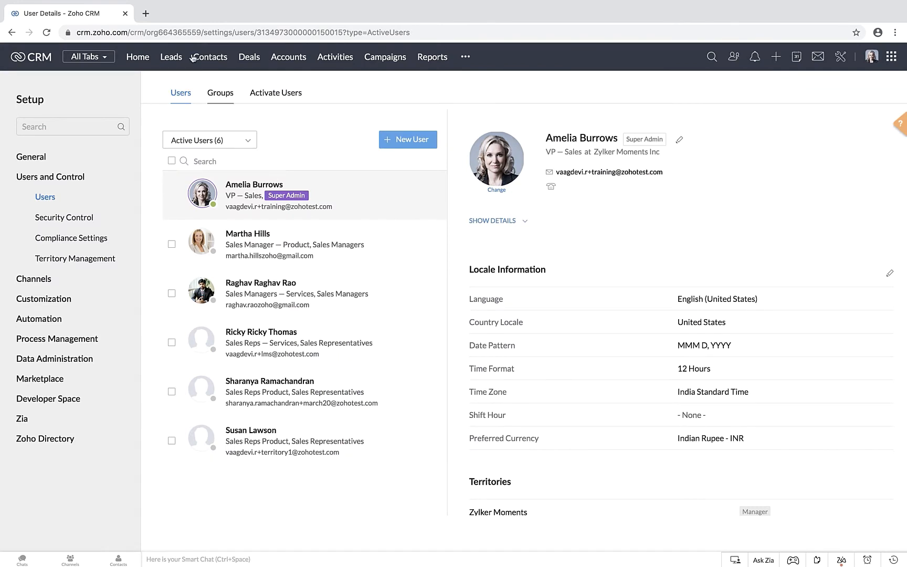
Step: Examine the leads still owned by the deactivated user, selecting the two records and clearing the selection
click(170, 60)
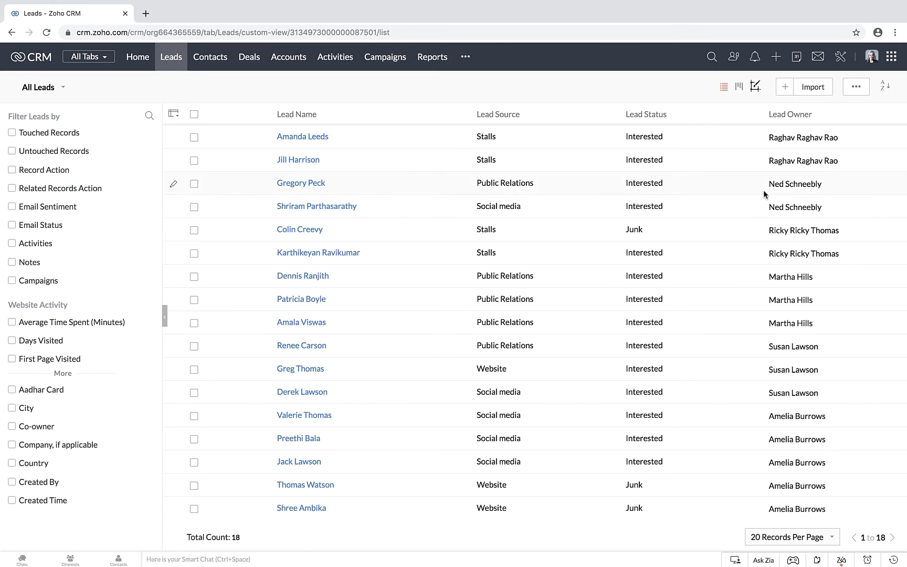
click(309, 169)
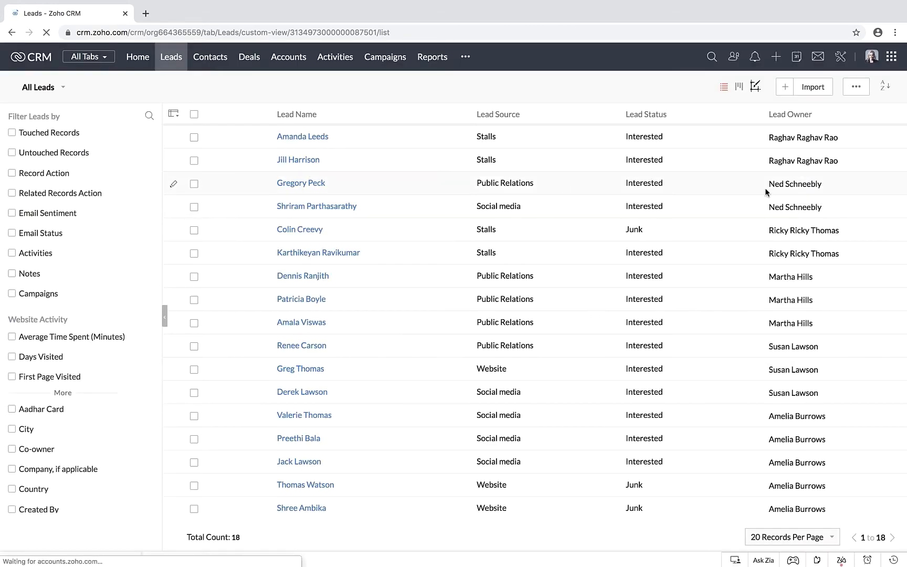
click(194, 184)
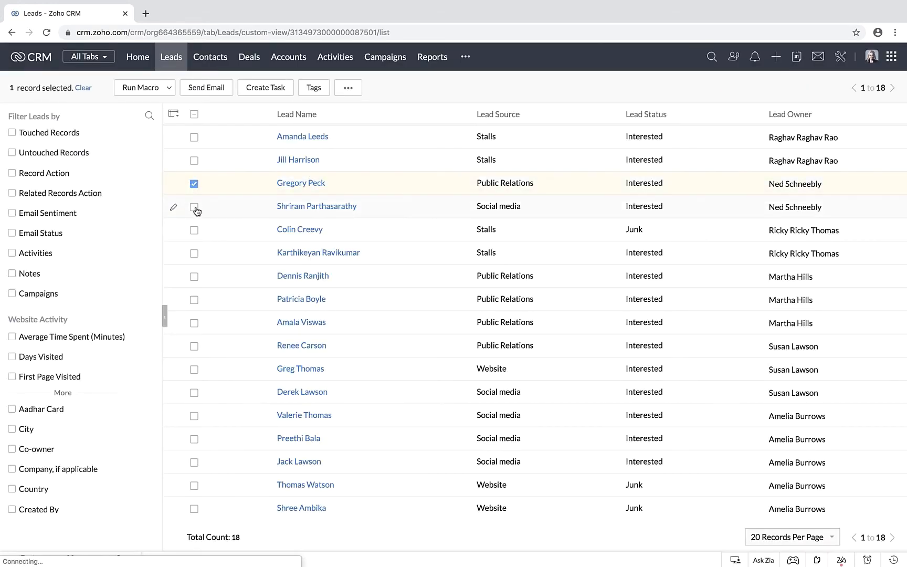
click(195, 209)
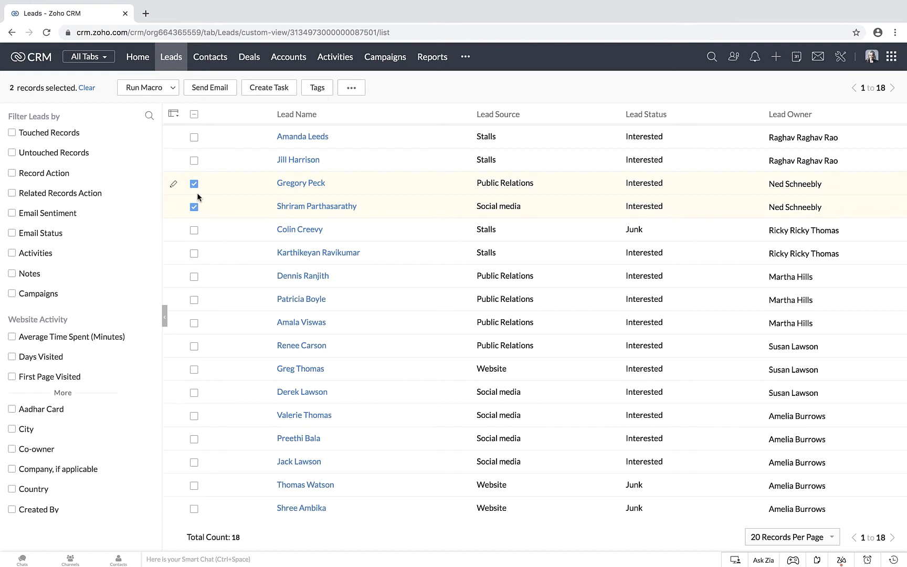
click(194, 184)
click(194, 207)
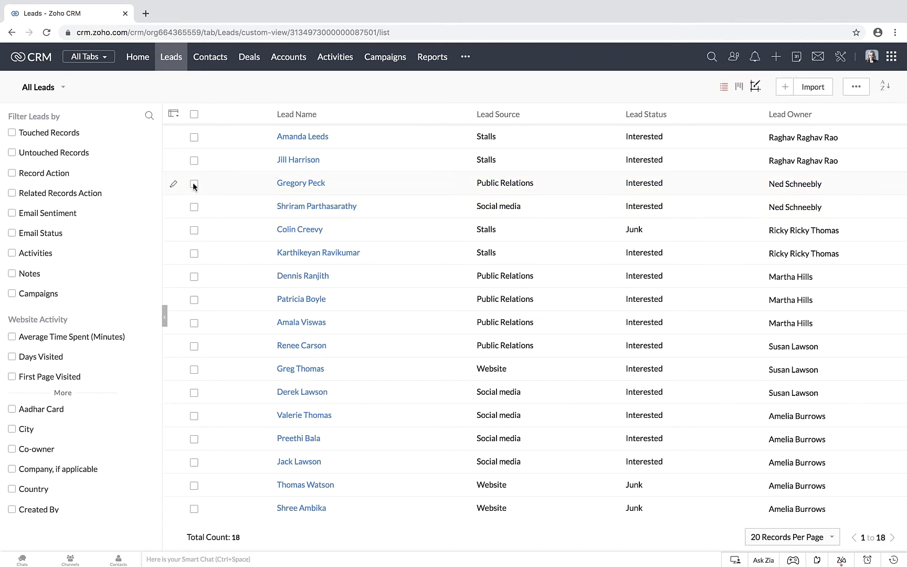
Step: Start a Change Owner operation for the first lead and check which users can be assigned as owner
click(194, 137)
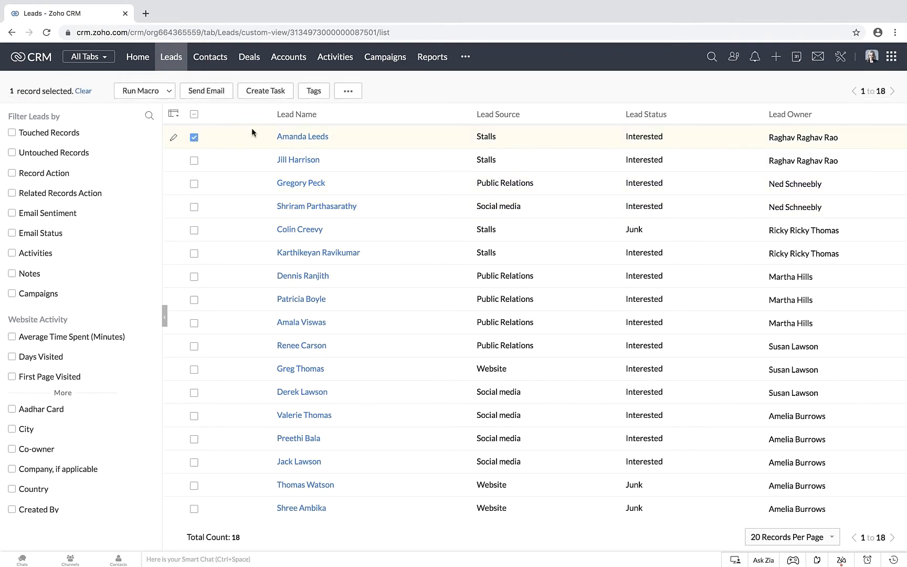
click(350, 88)
click(363, 136)
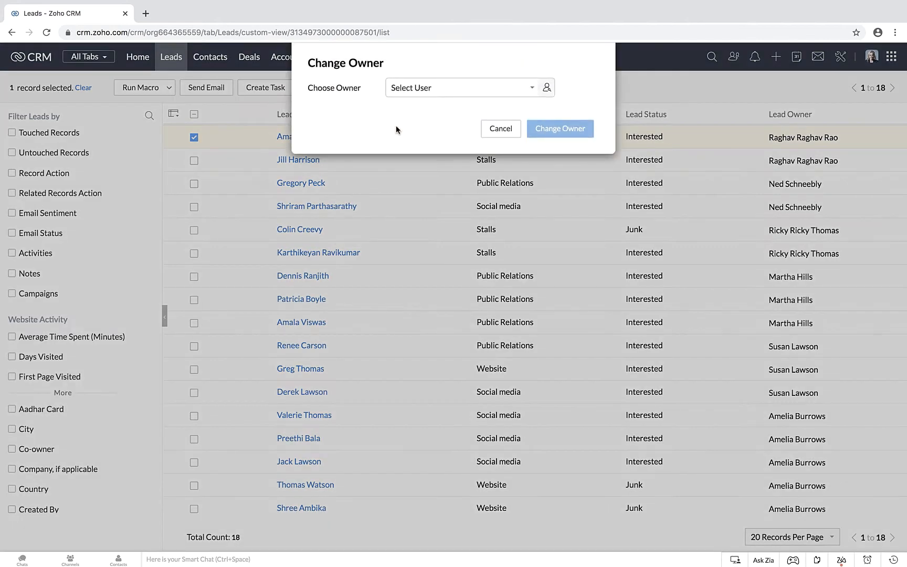
click(419, 87)
scroll(433, 177, down, 1)
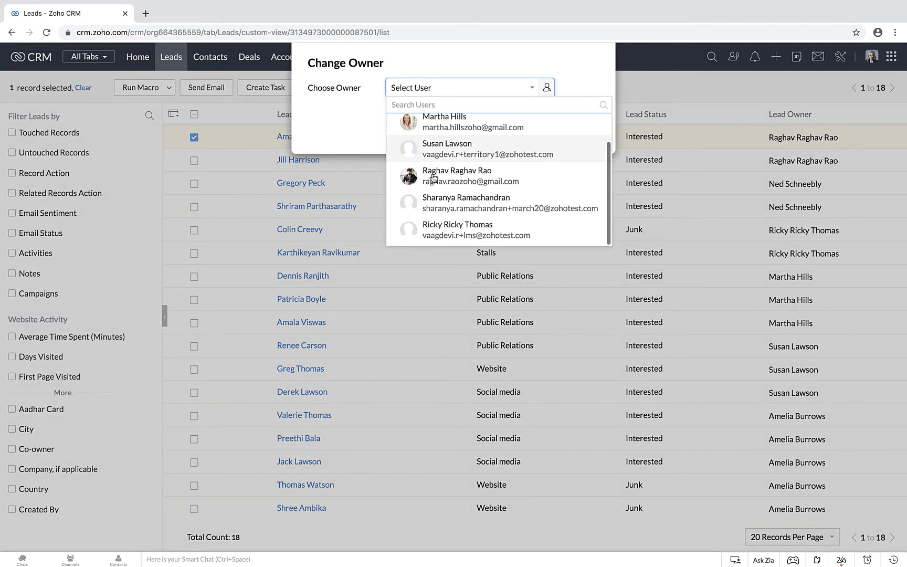
Step: Review the users available as new owner, cancel the Change Owner operation and deselect the first lead
scroll(432, 178, up, 1)
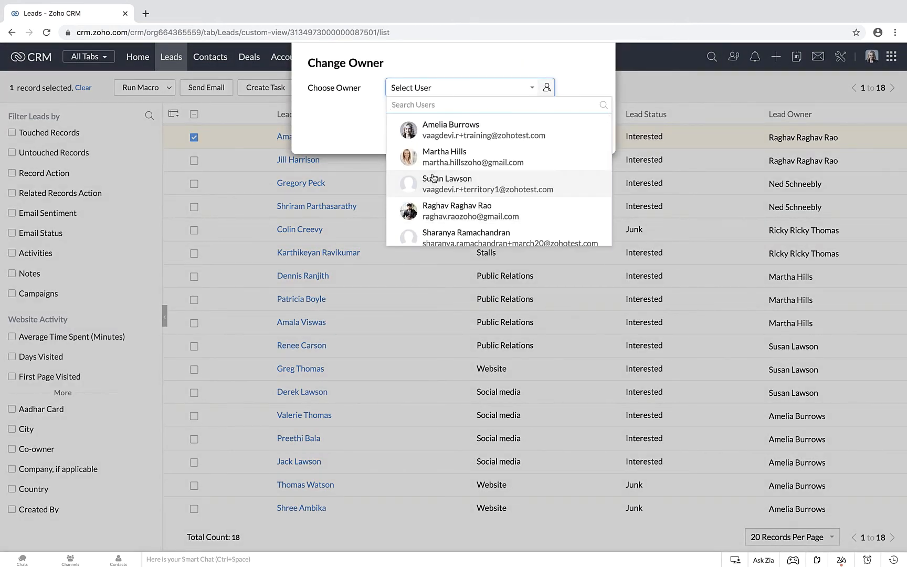
click(577, 81)
click(501, 129)
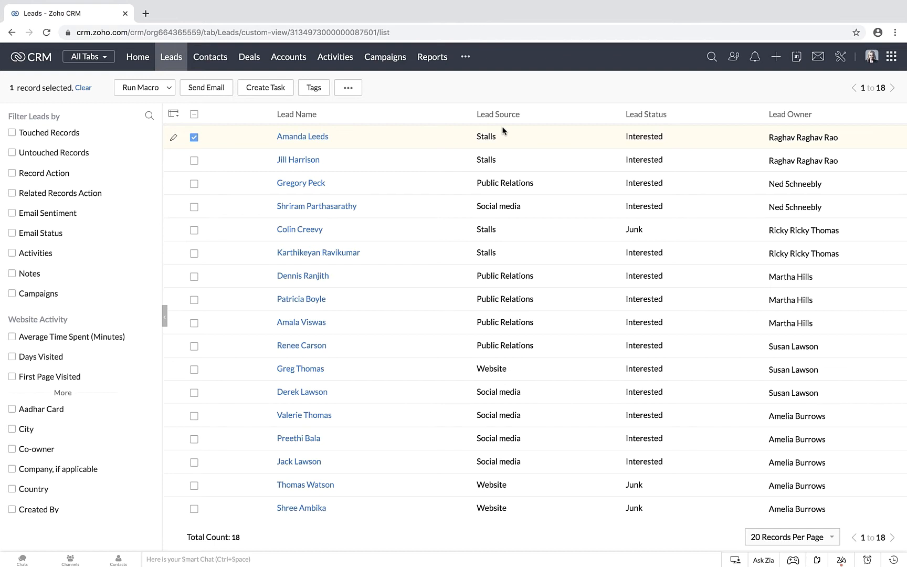
click(193, 137)
Step: Reactivate the first user in the inactive users list and confirm the activation
click(842, 59)
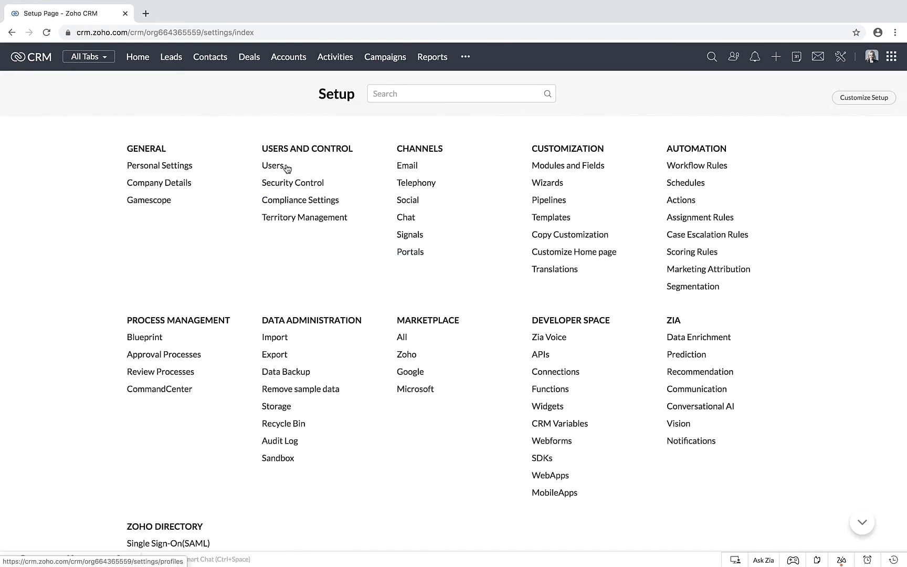
click(272, 167)
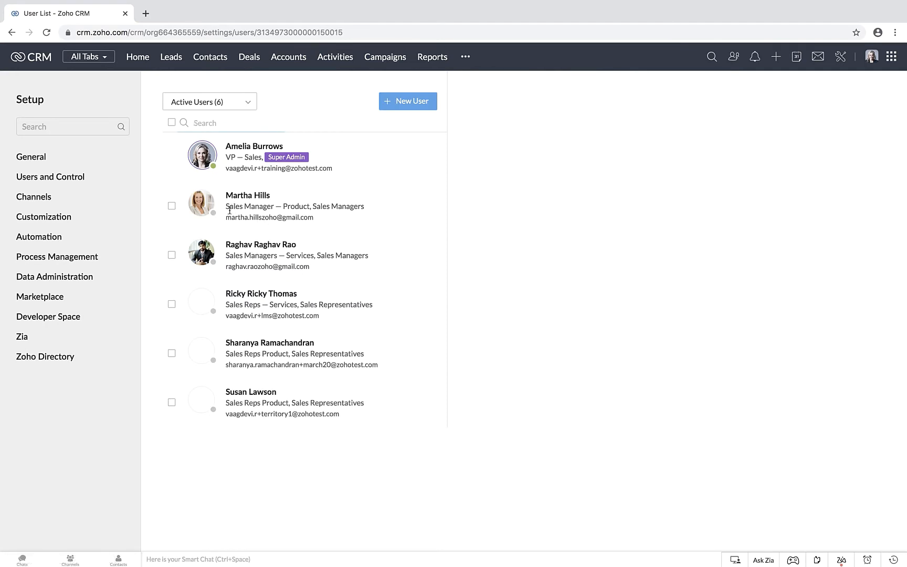
click(231, 140)
click(210, 176)
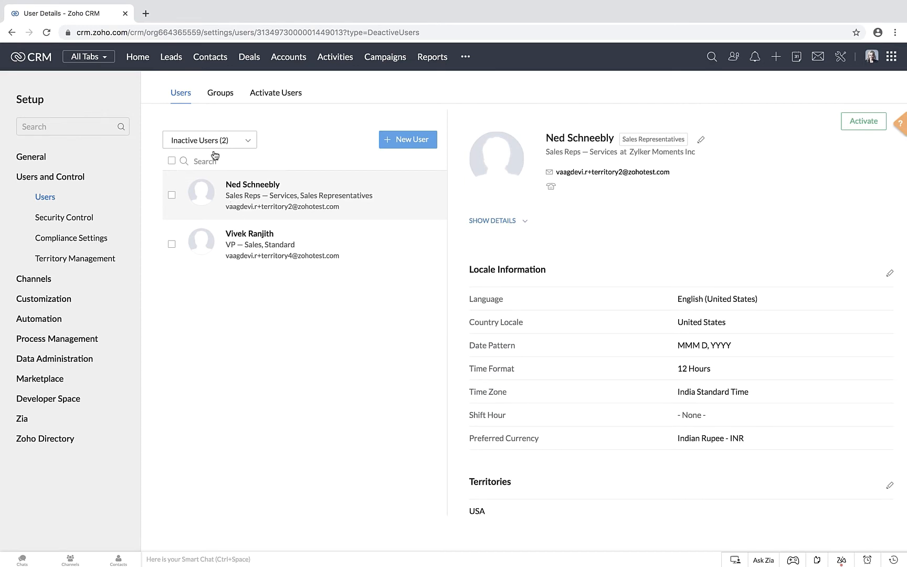
click(172, 195)
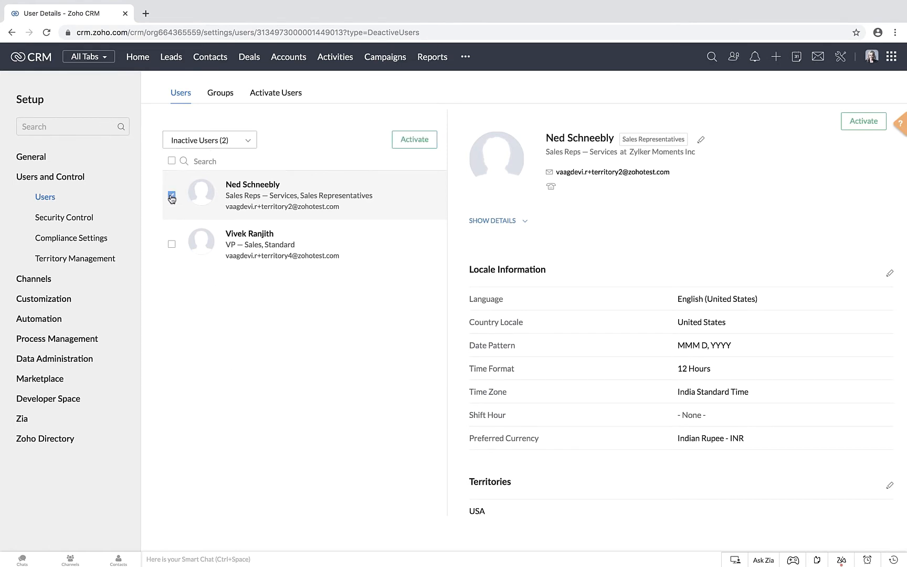
click(423, 140)
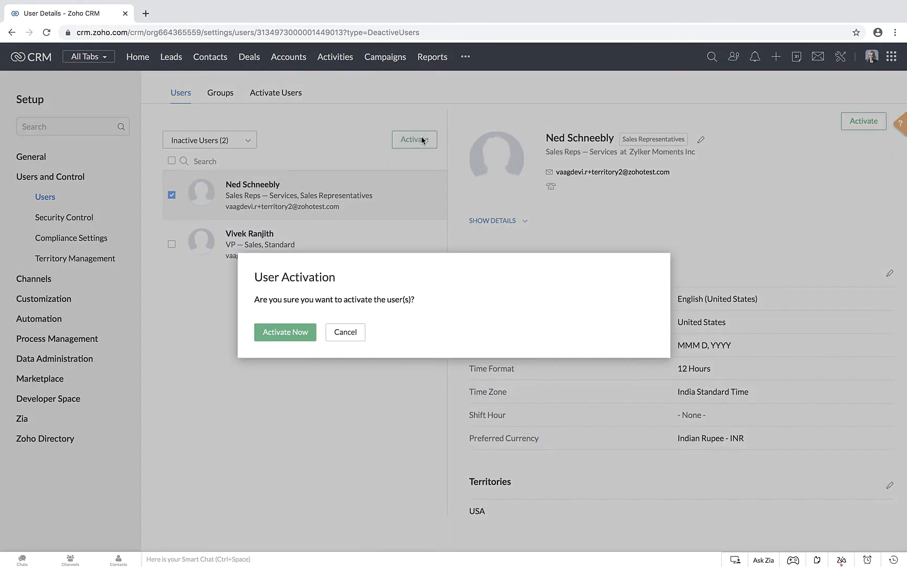
click(287, 334)
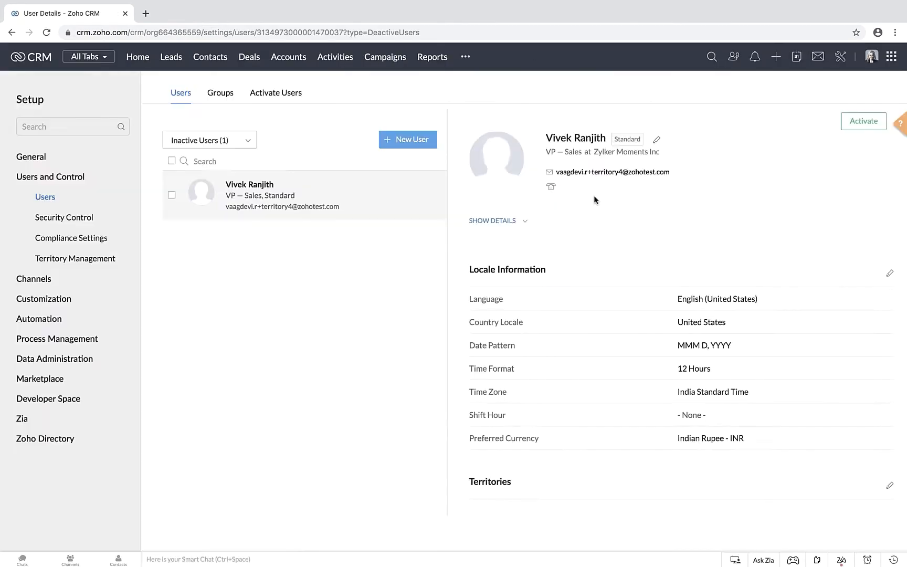
Step: Check the active and inactive users lists for the reactivated user
click(242, 140)
click(212, 163)
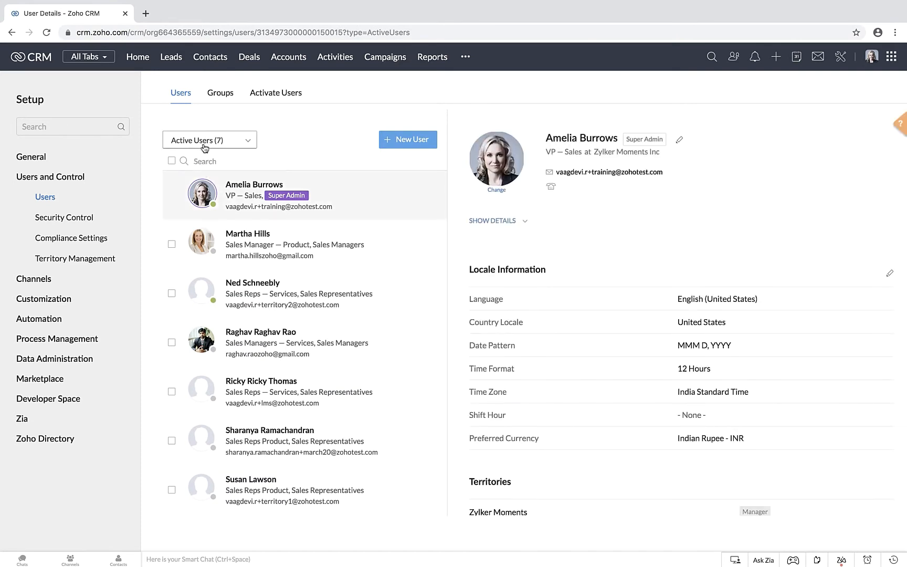
click(208, 141)
click(208, 176)
Step: Examine the unconfirmed users list in the user settings
click(210, 141)
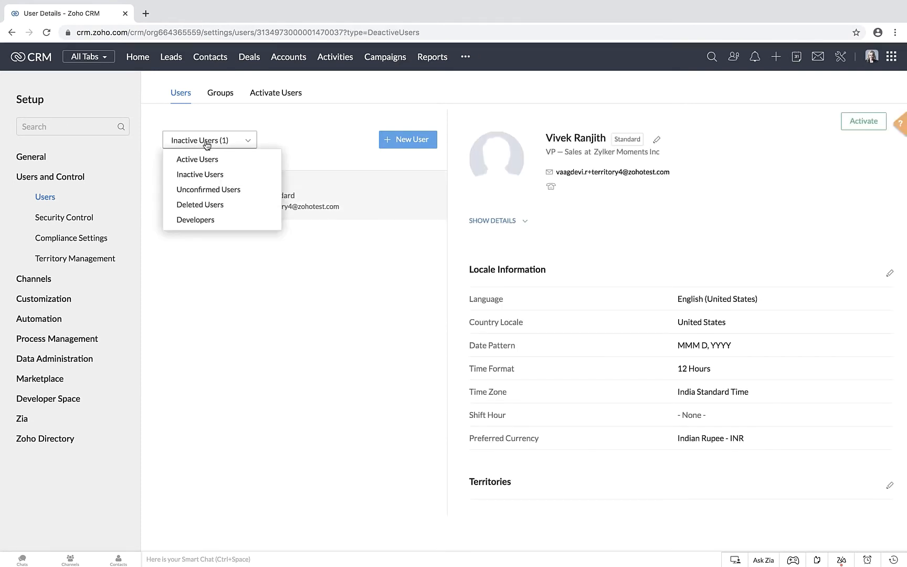
click(209, 193)
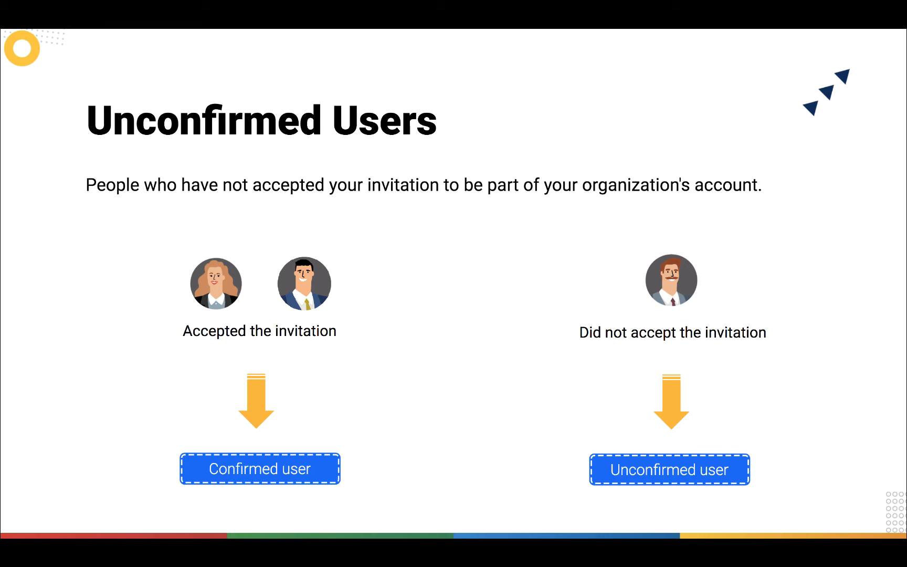
click(209, 140)
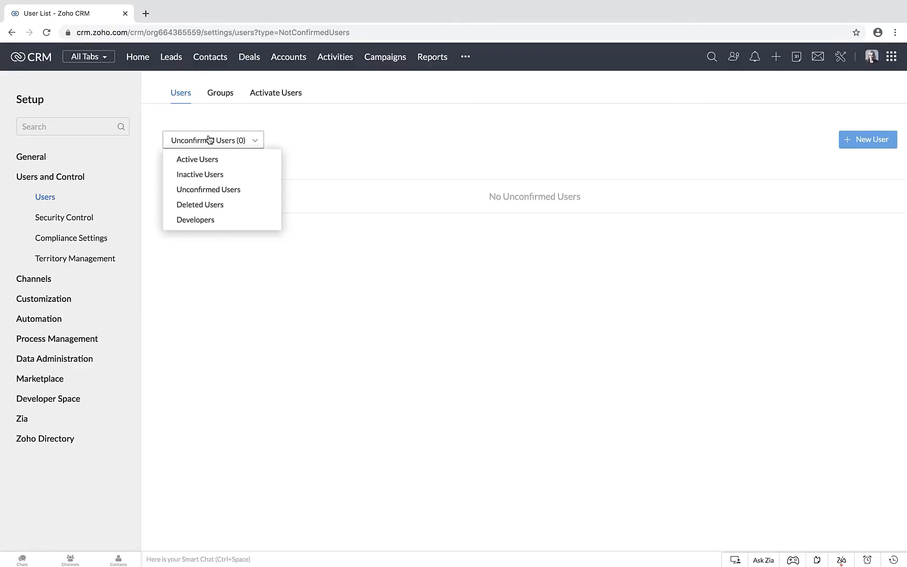
click(223, 194)
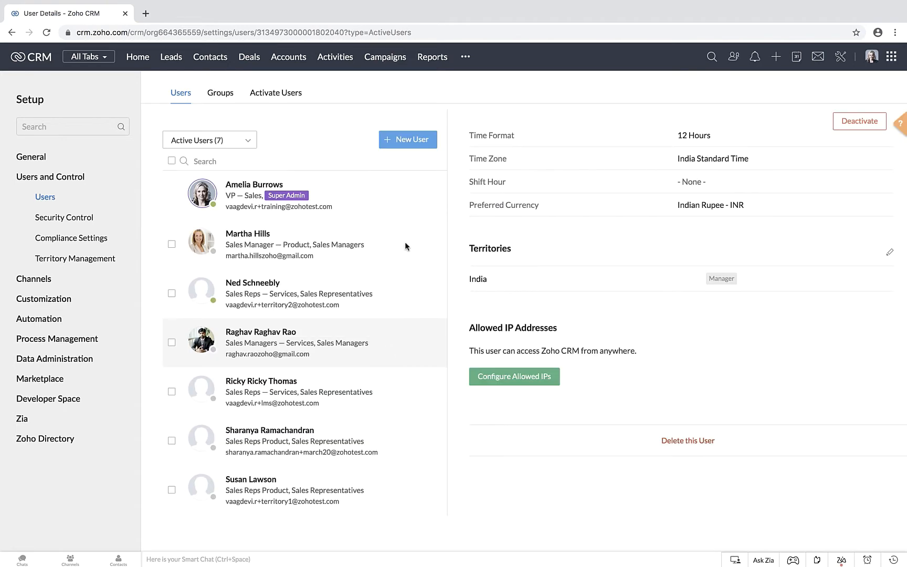
Step: Start adding a new user, entering the person's first name, last name and e-mail address
click(401, 145)
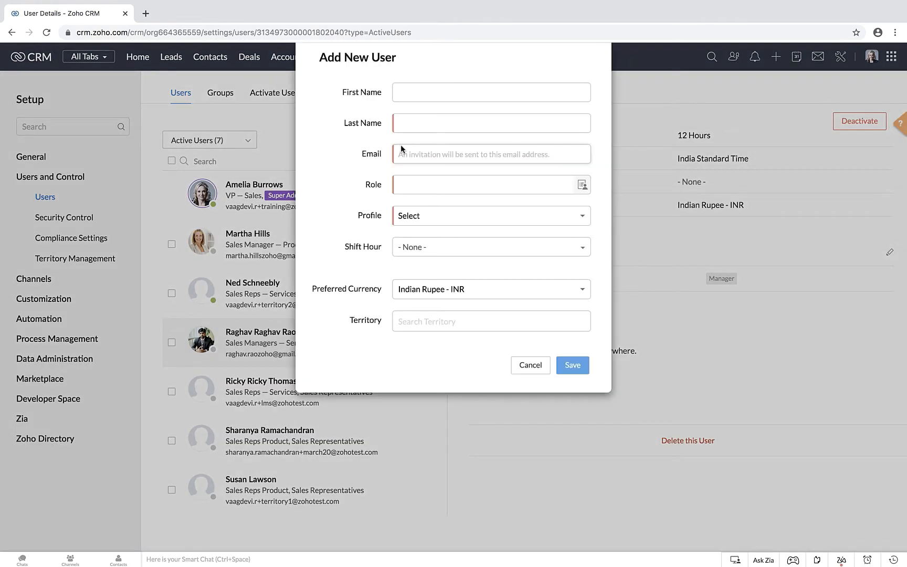
click(400, 92)
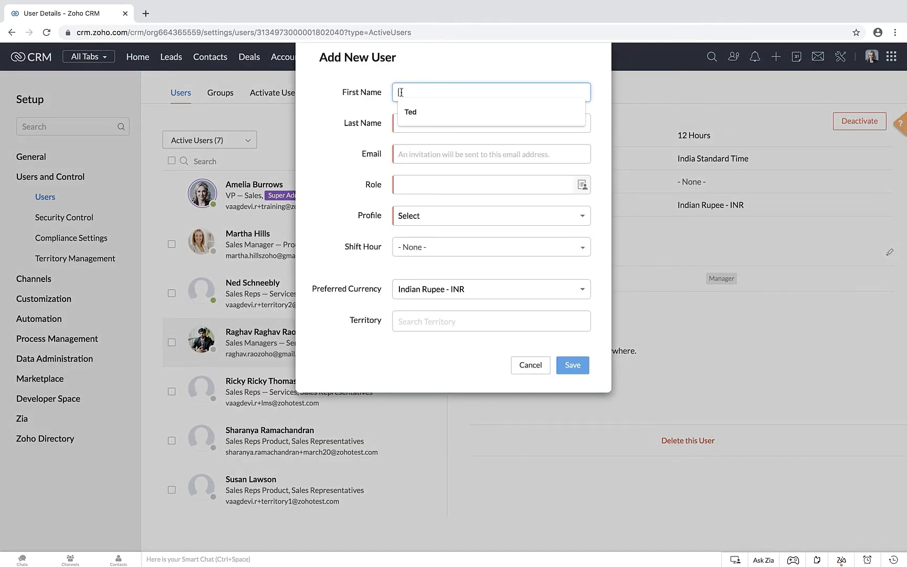
click(409, 122)
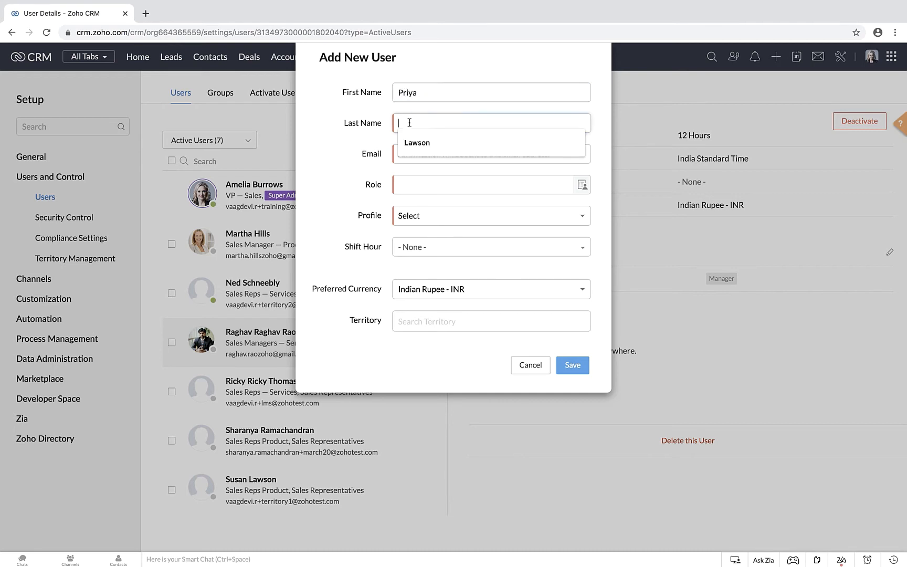
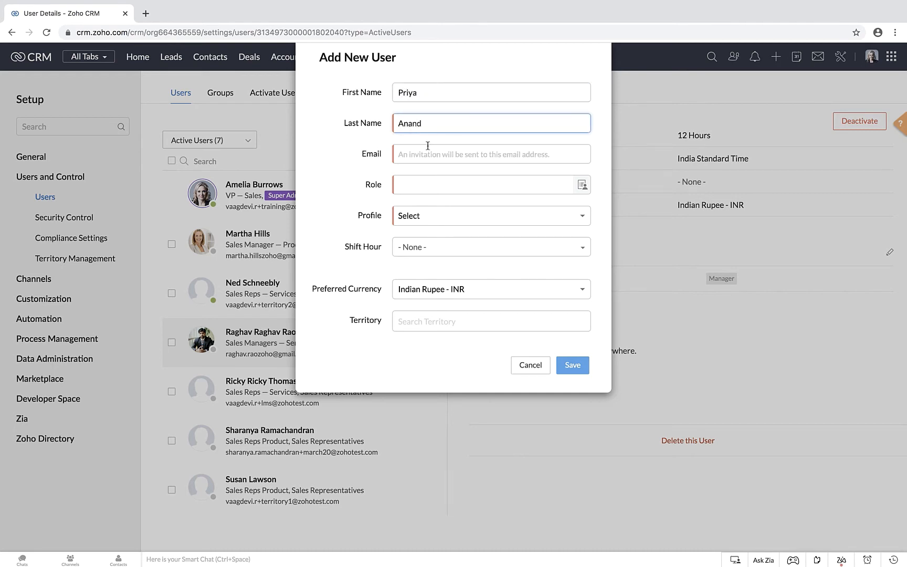
click(410, 154)
key(ctrl+v)
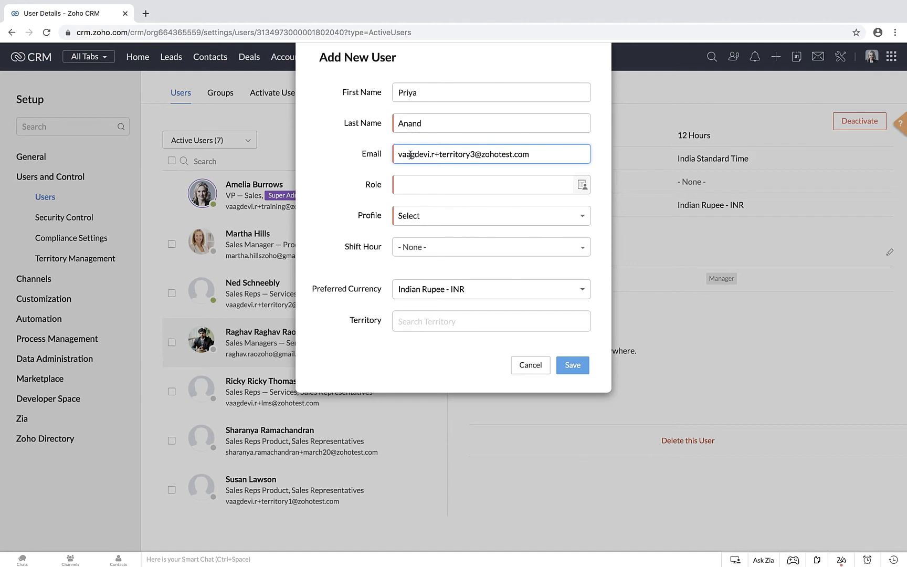
Step: Assign the new user the Sales Reps — Services role and the Sales Representatives profile, and save the user
click(416, 185)
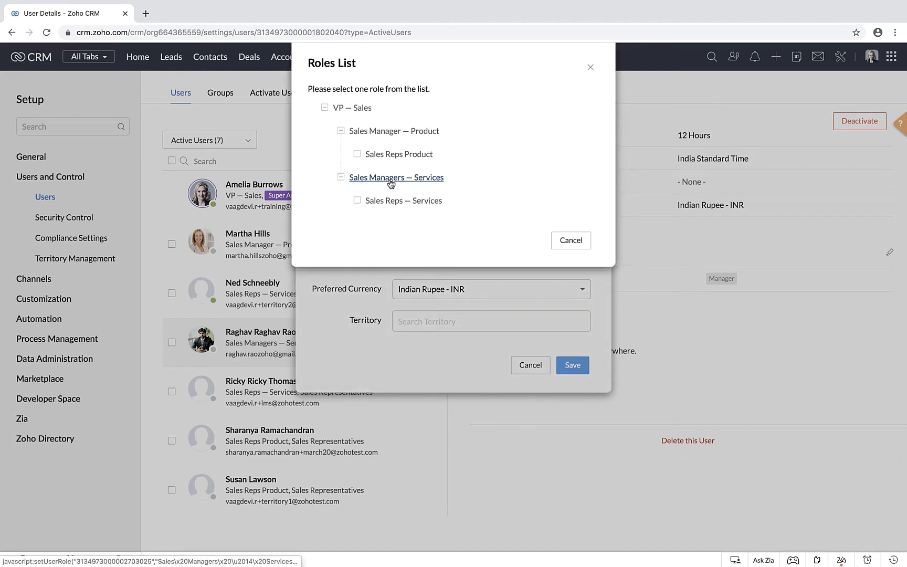
click(396, 202)
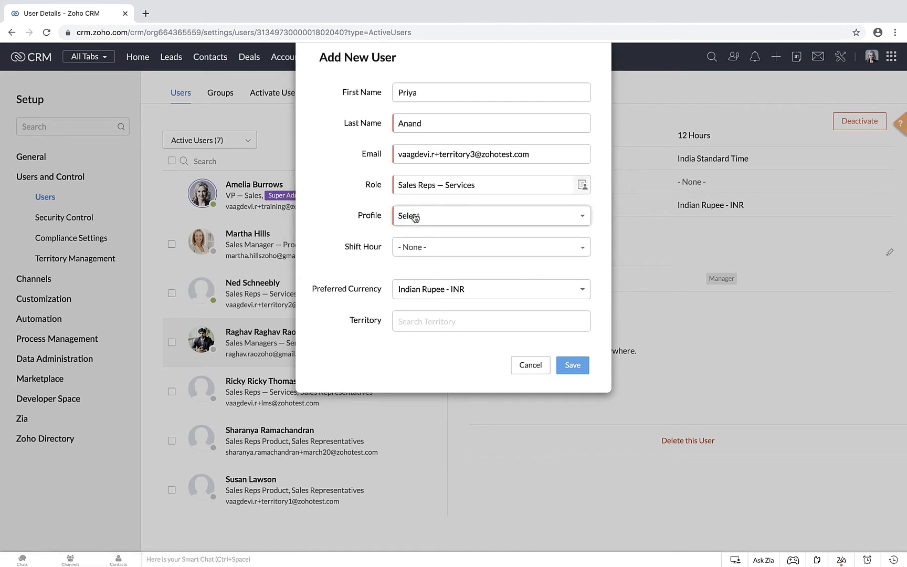
click(415, 217)
click(427, 300)
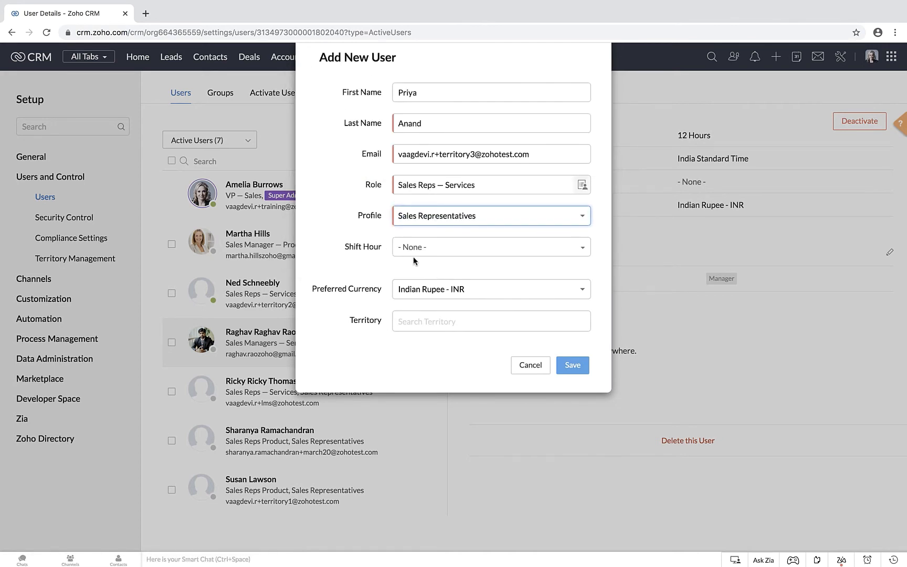
click(577, 368)
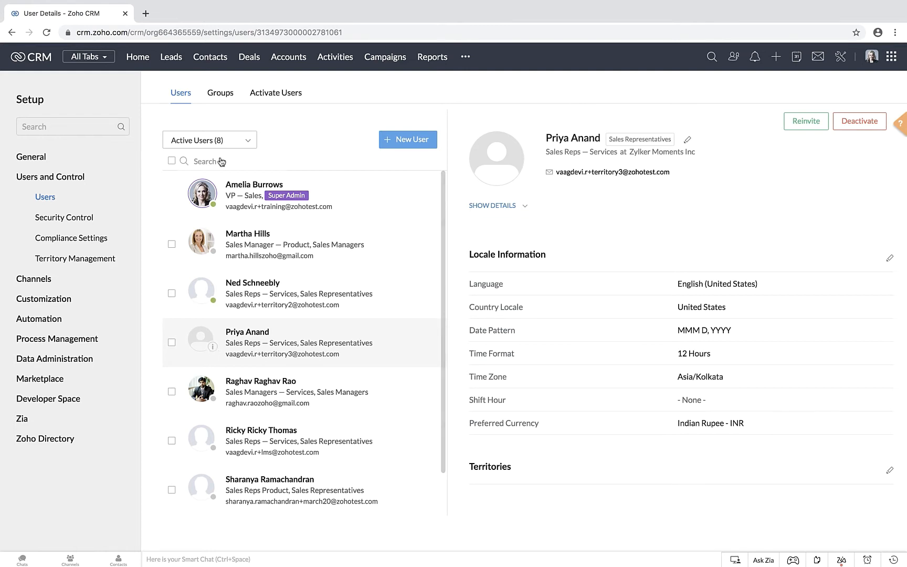
Step: Reinvite the new user from the unconfirmed users list, close the invitation notice and deselect the user
click(216, 141)
click(212, 191)
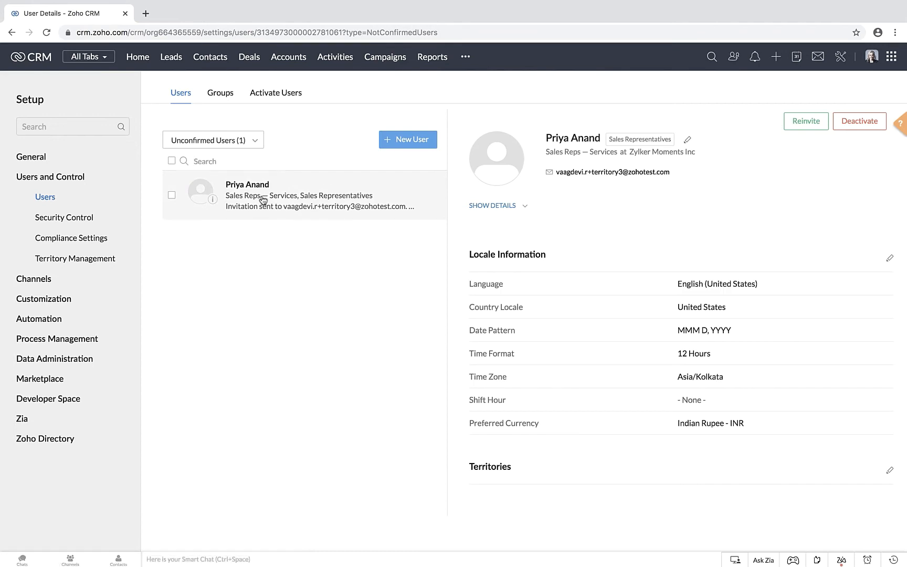
click(802, 125)
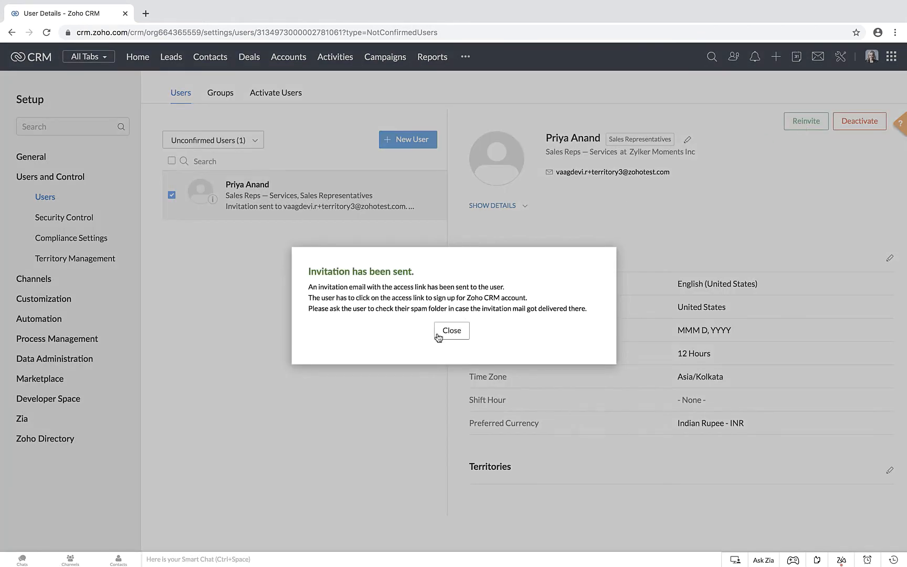
click(452, 331)
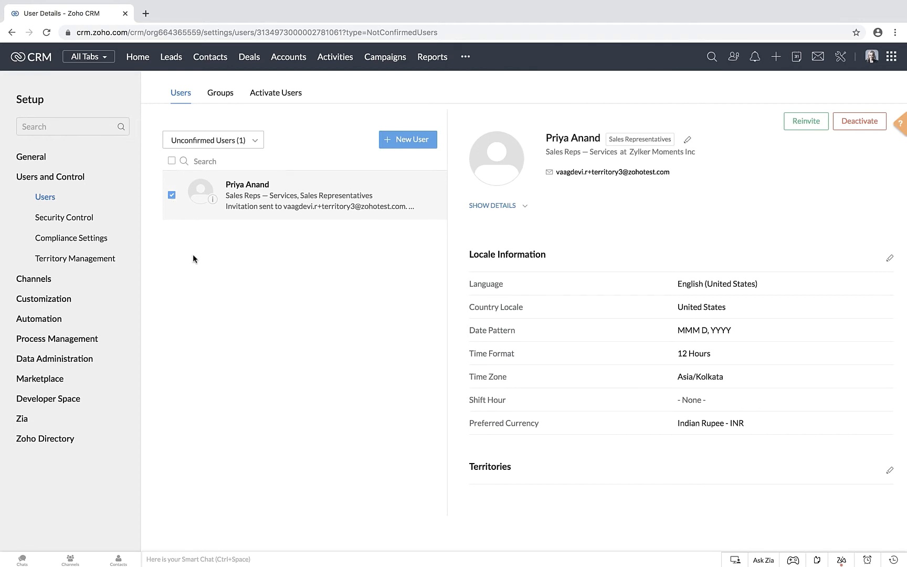
click(172, 196)
Step: Check the active users list for the newly invited user and display the deleted users list
click(205, 143)
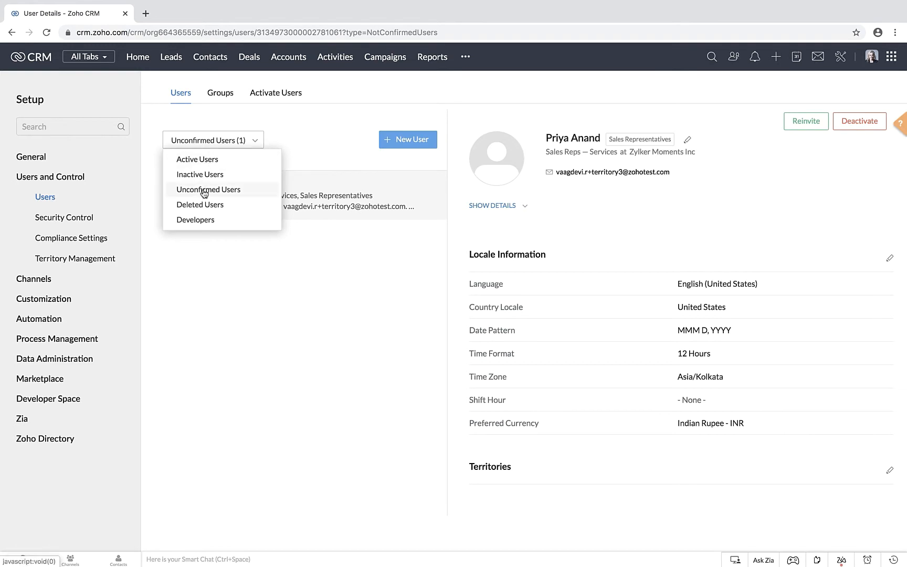
click(214, 159)
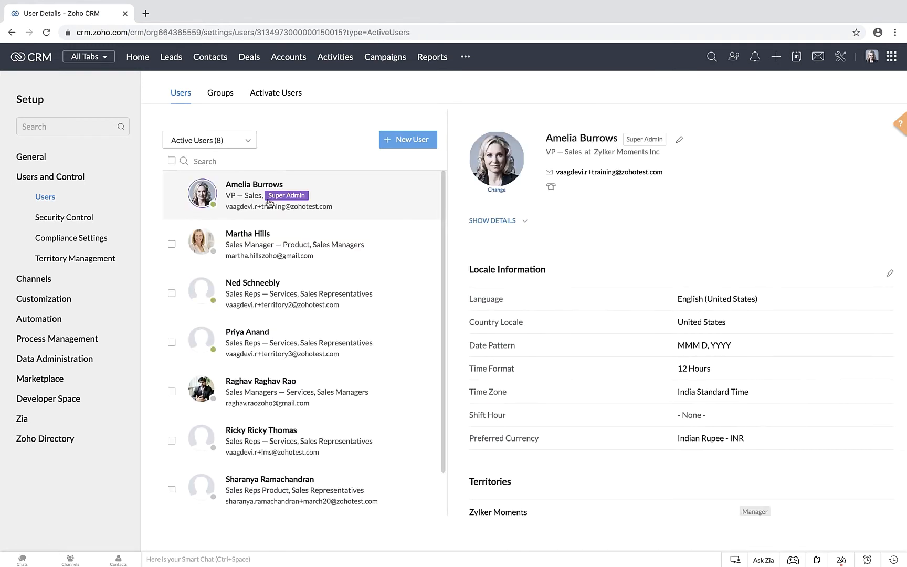
click(221, 143)
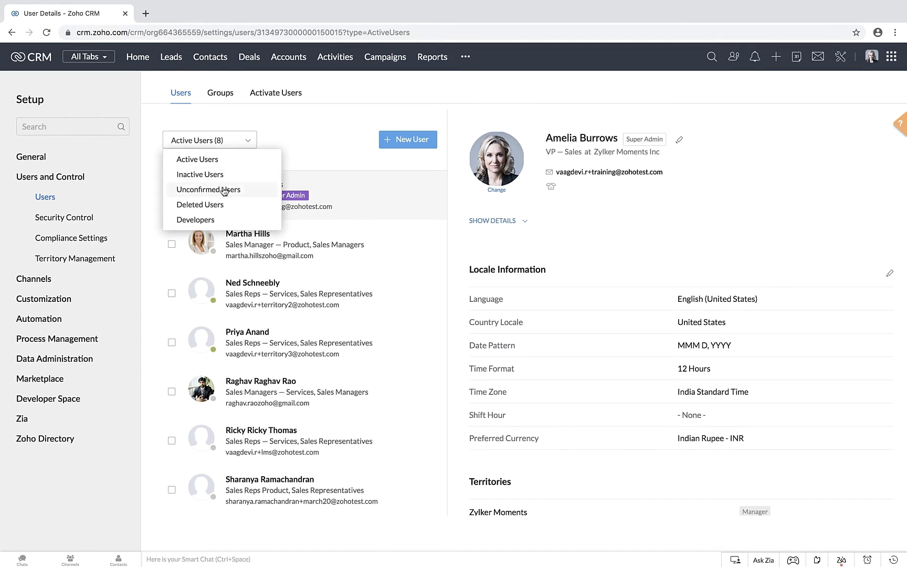
click(219, 206)
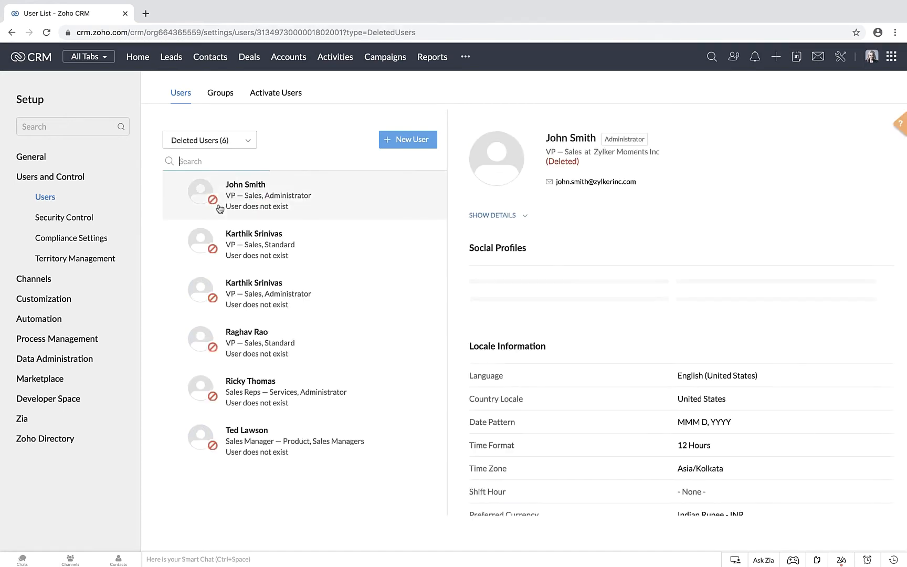
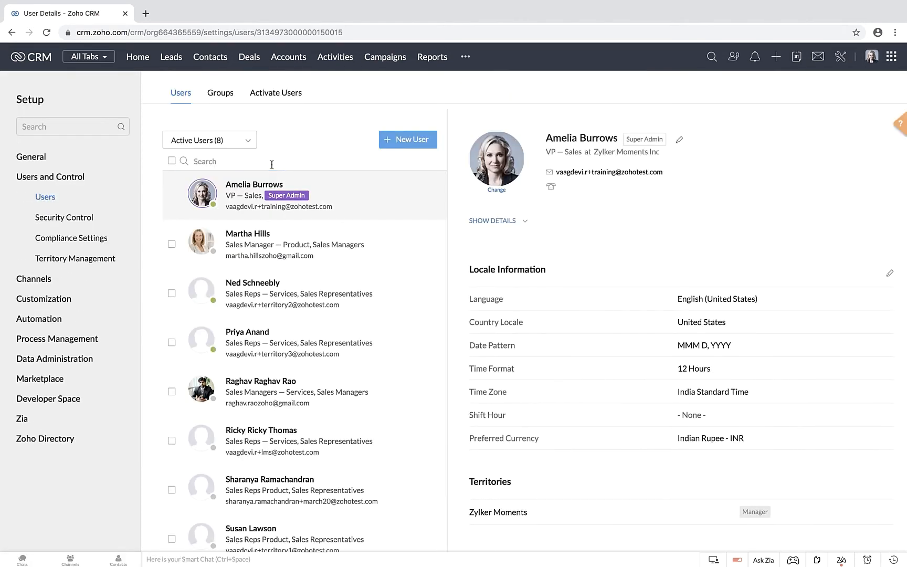
Step: Open the details of the fourth user in the active users list and start deleting that user
click(229, 346)
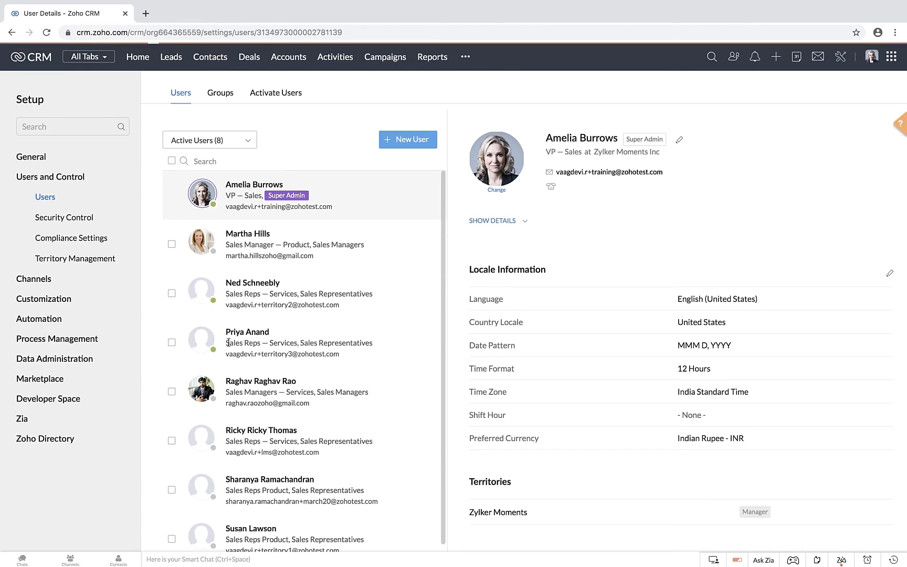
scroll(525, 447, down, 4)
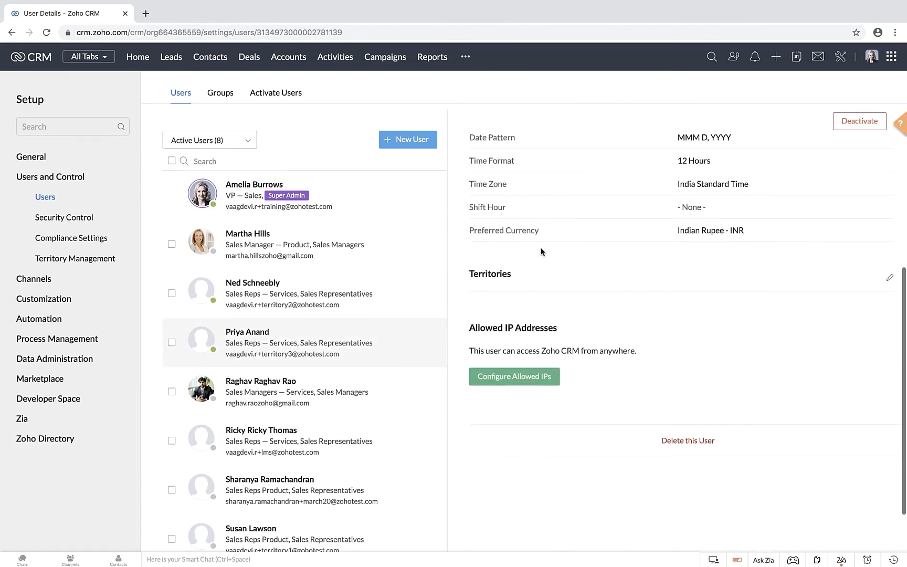
click(676, 438)
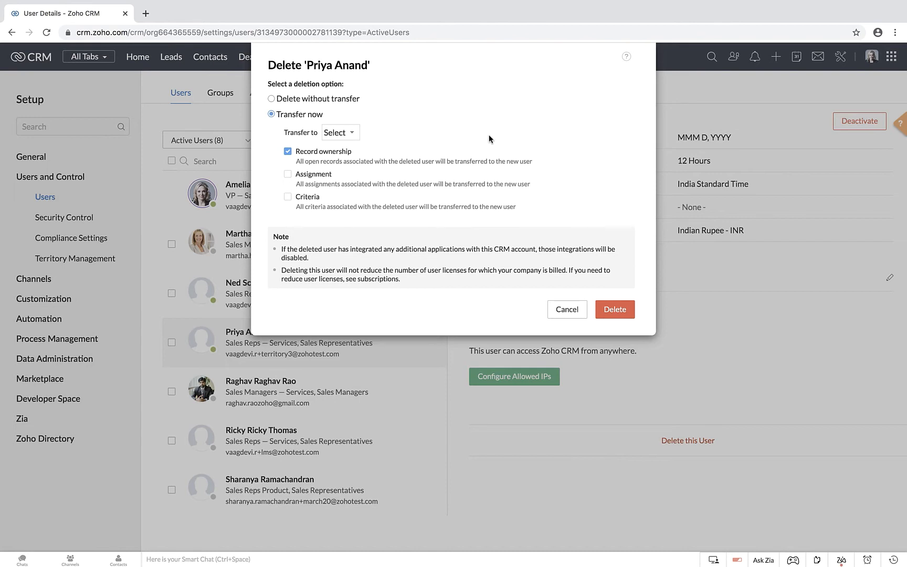
Step: Examine the users available to receive the deleted user's records under Transfer now, leaving the recipient unselected
click(342, 134)
scroll(365, 241, down, 3)
scroll(365, 242, up, 3)
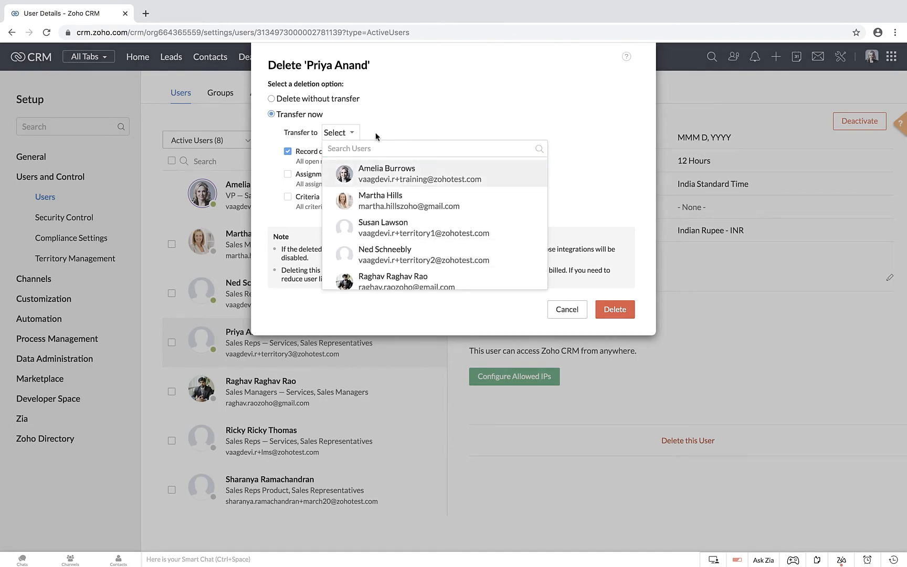
click(376, 133)
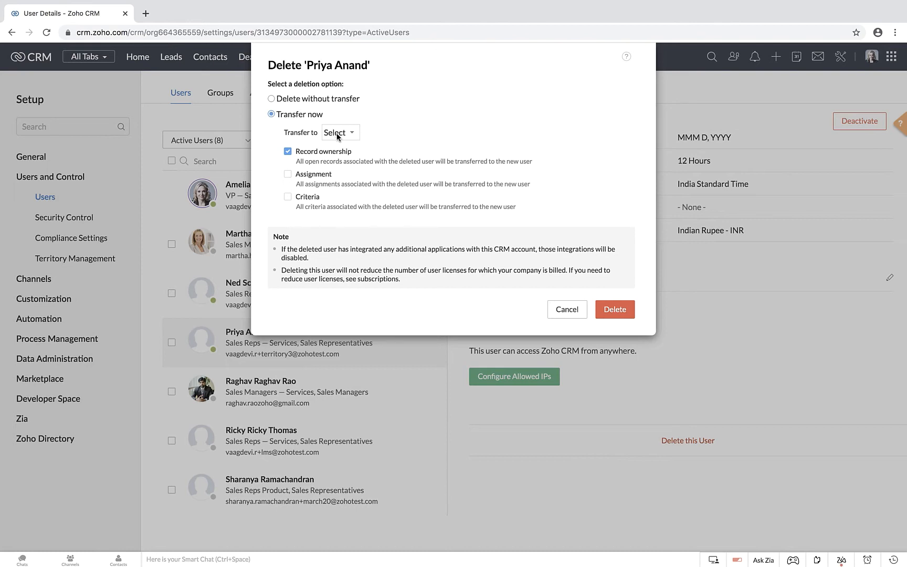
click(338, 132)
scroll(364, 253, down, 1)
scroll(367, 246, up, 3)
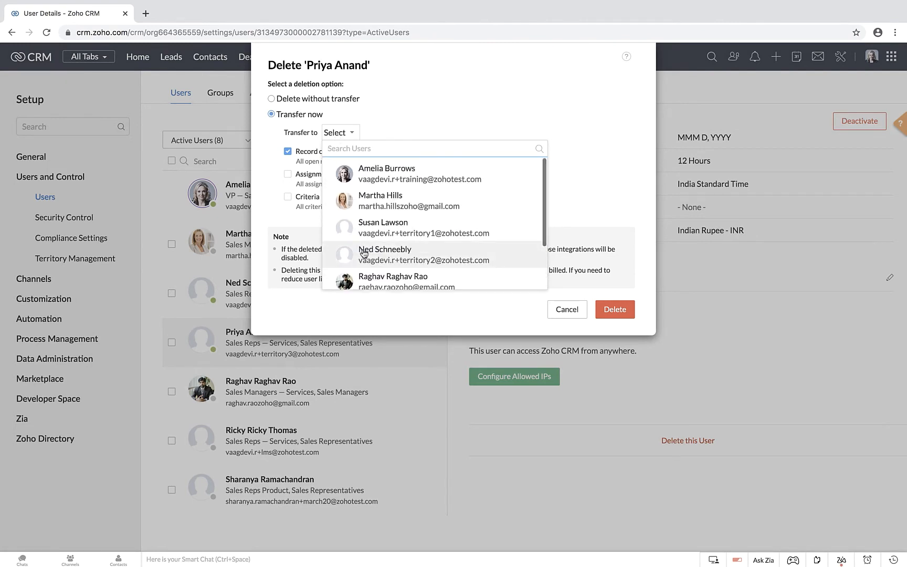
scroll(382, 231, down, 2)
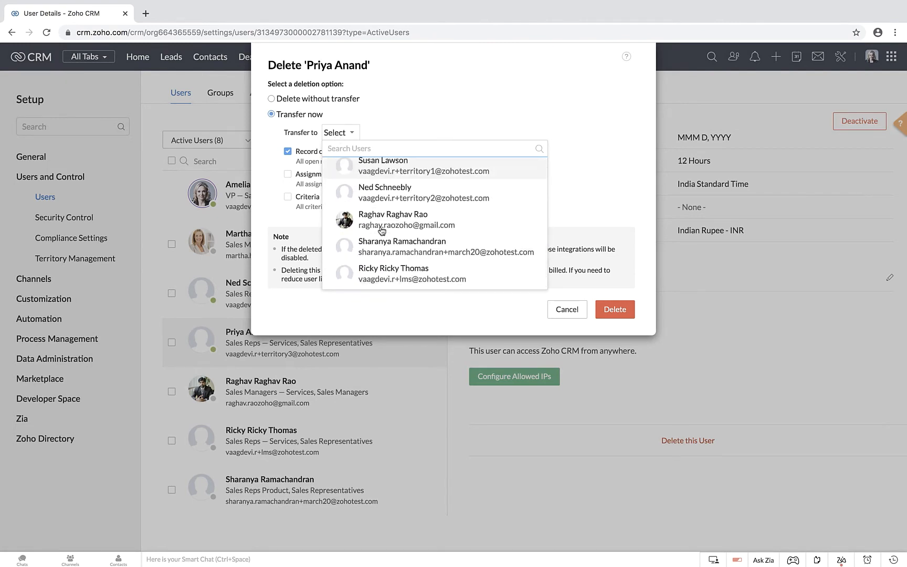
scroll(381, 232, up, 2)
click(394, 130)
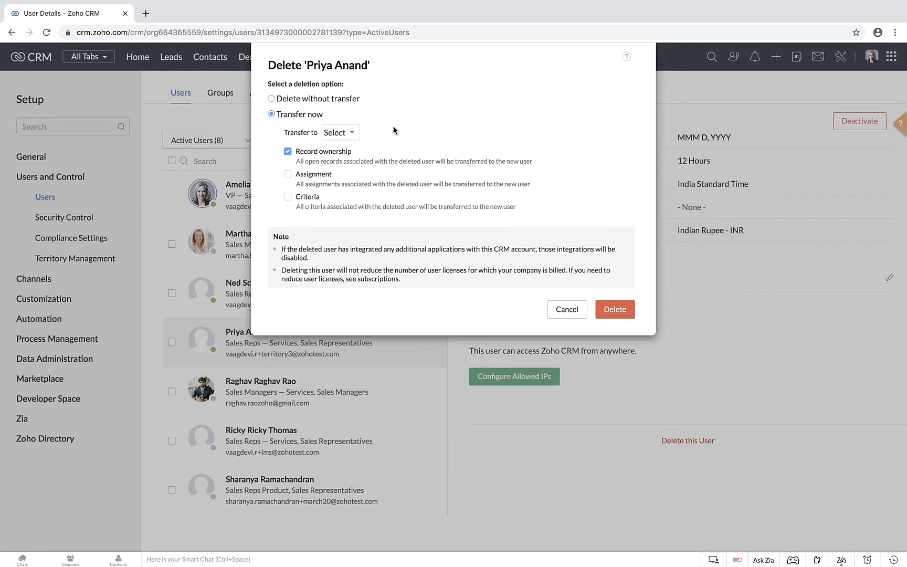
Step: Choose the second-to-last listed user as the recipient of the deleted user's record ownership
click(346, 133)
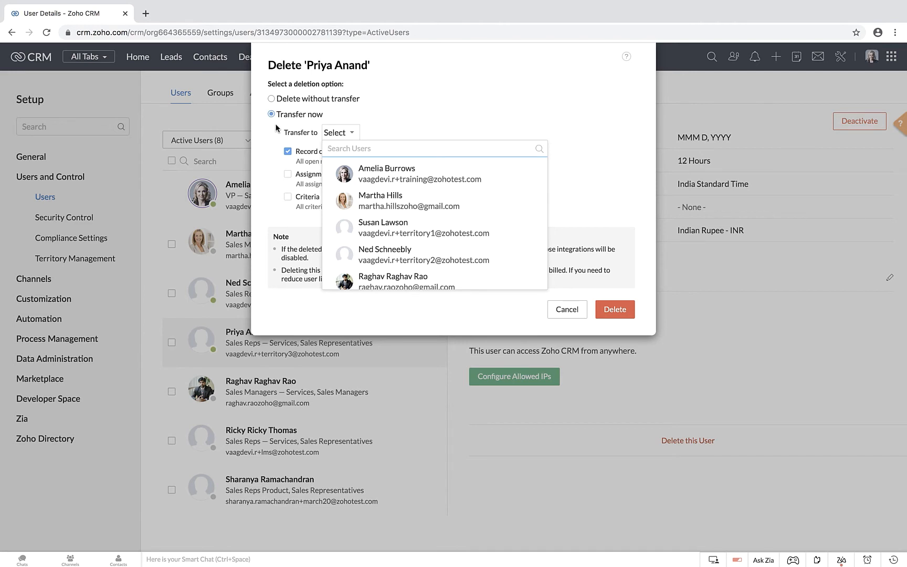
scroll(383, 259, down, 2)
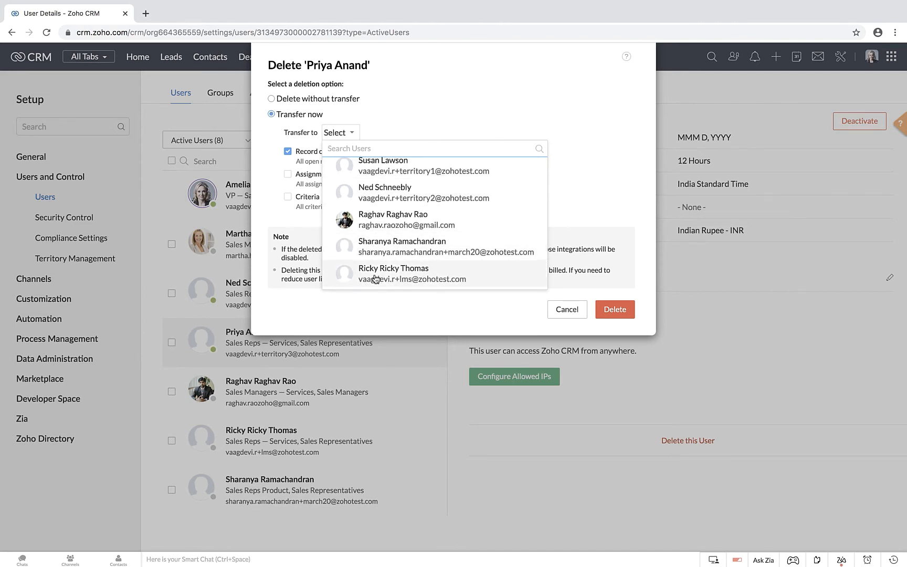
click(371, 249)
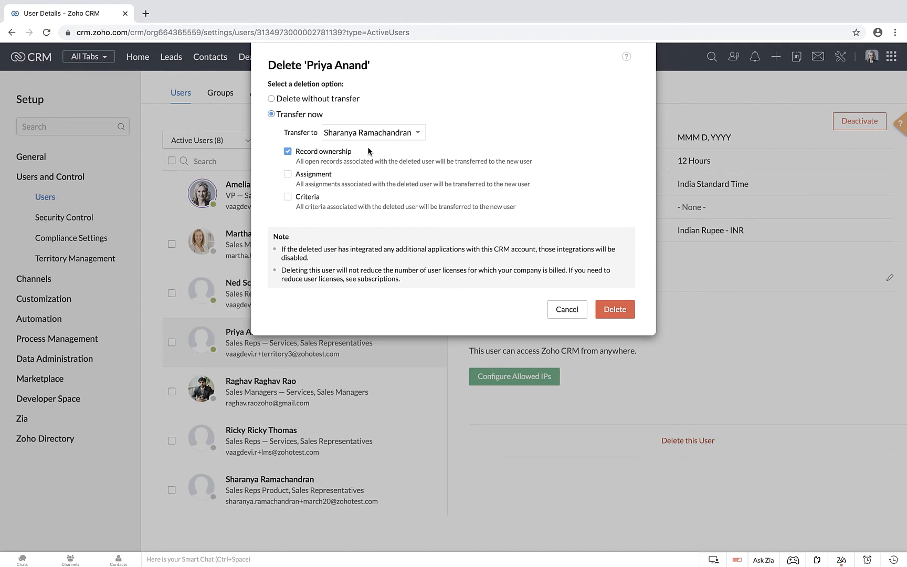
Step: Compare the two deletion options, Transfer now and Delete without transfer, ending with Delete without transfer selected
click(290, 100)
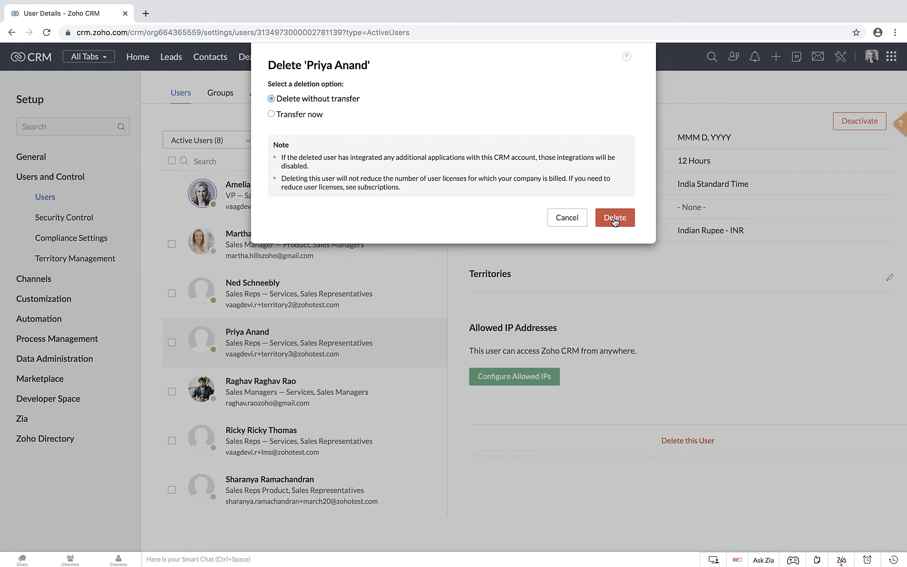
click(297, 115)
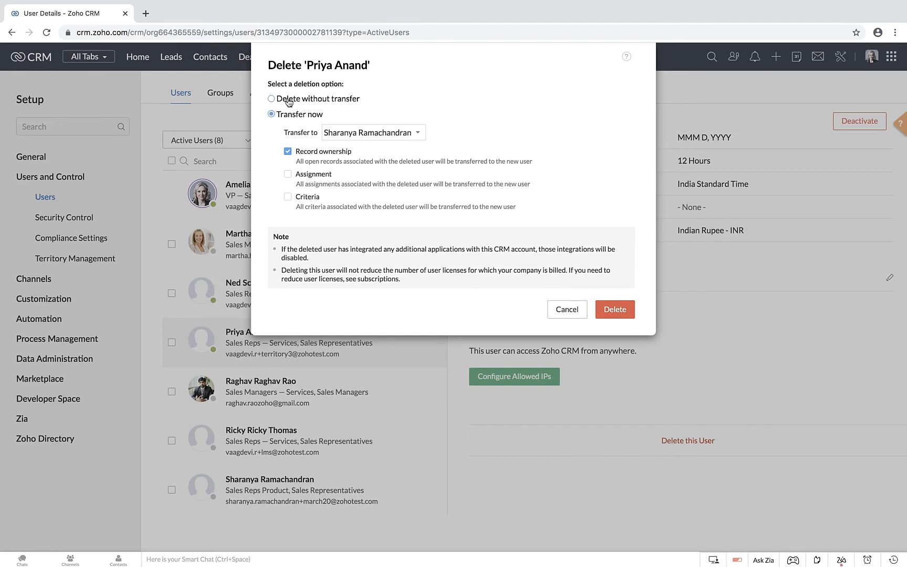
click(288, 101)
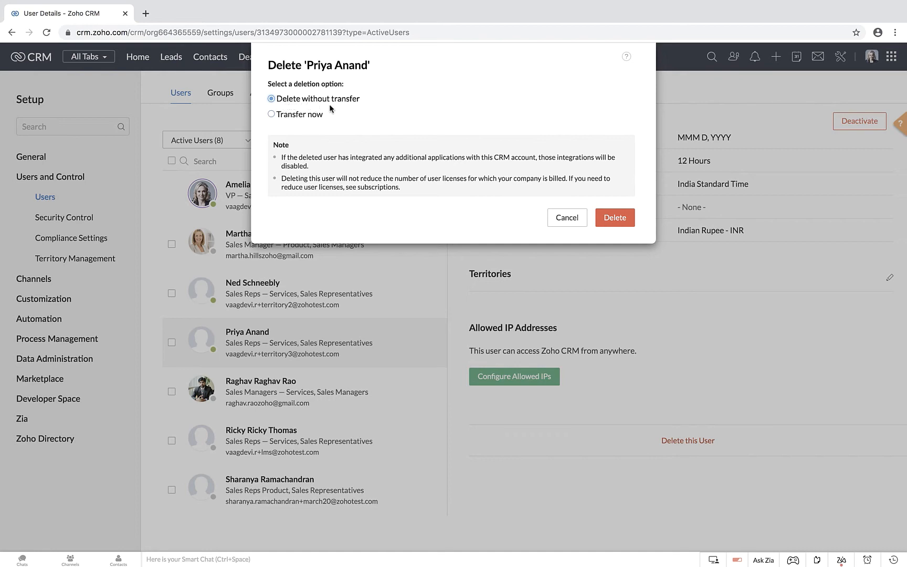
click(299, 116)
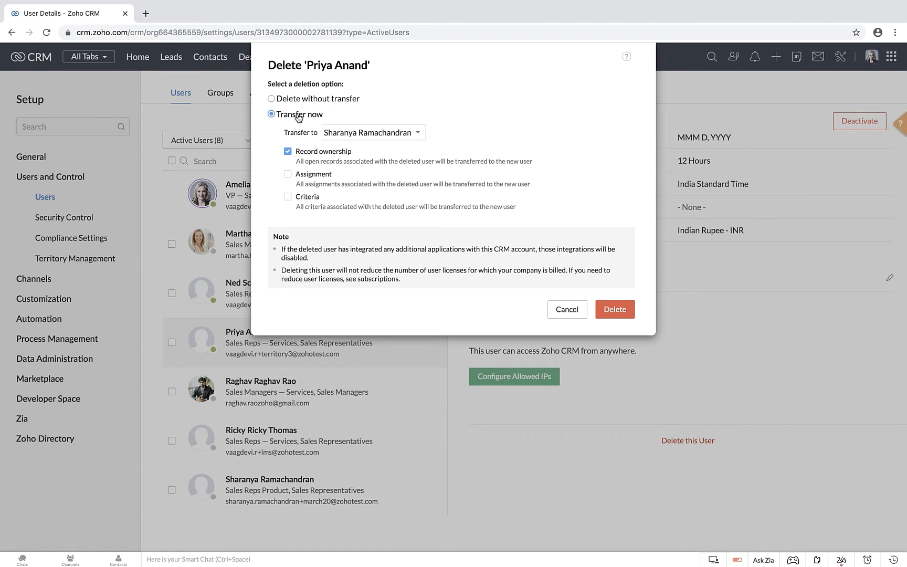
click(318, 99)
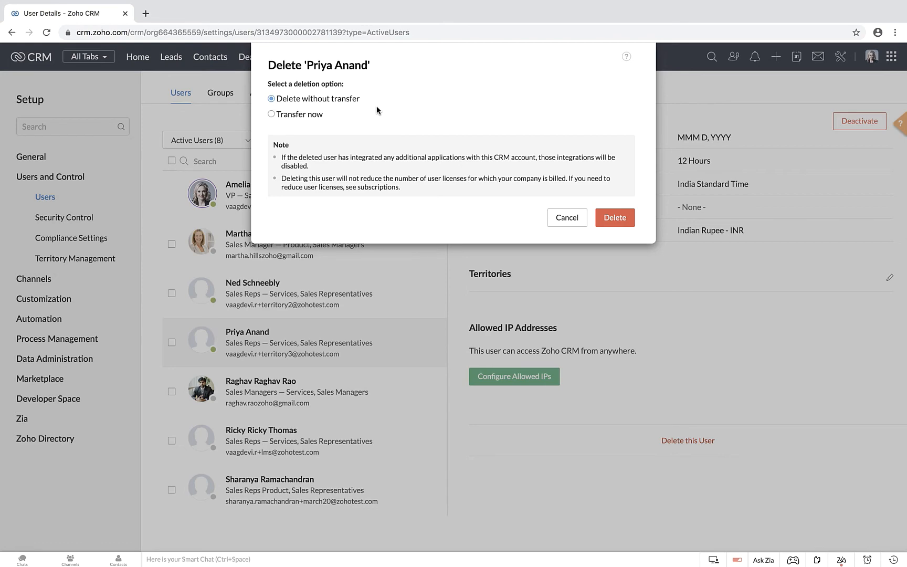
Step: Read the notes about disabled integrations and user licenses, highlighting each in turn, and delete the user
scroll(350, 162, up, 5)
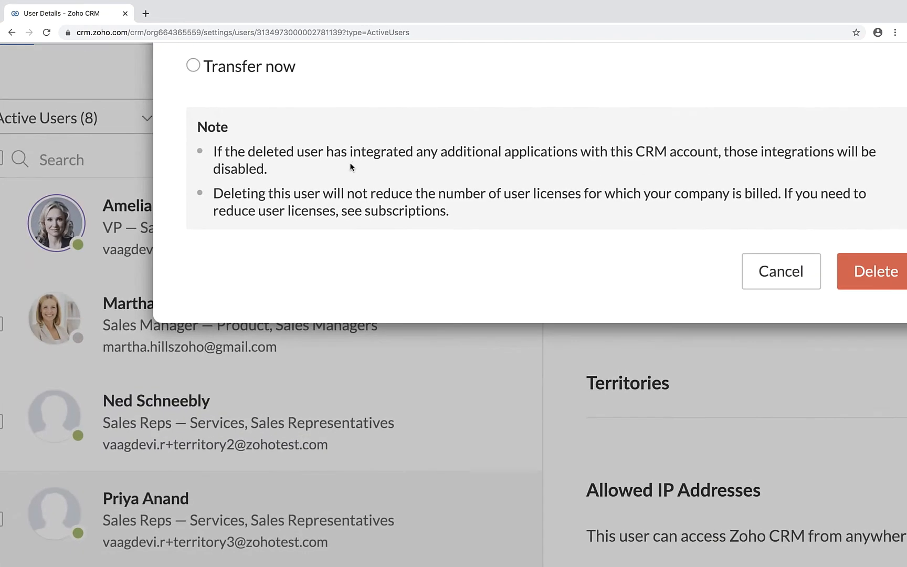
scroll(380, 180, right, 2)
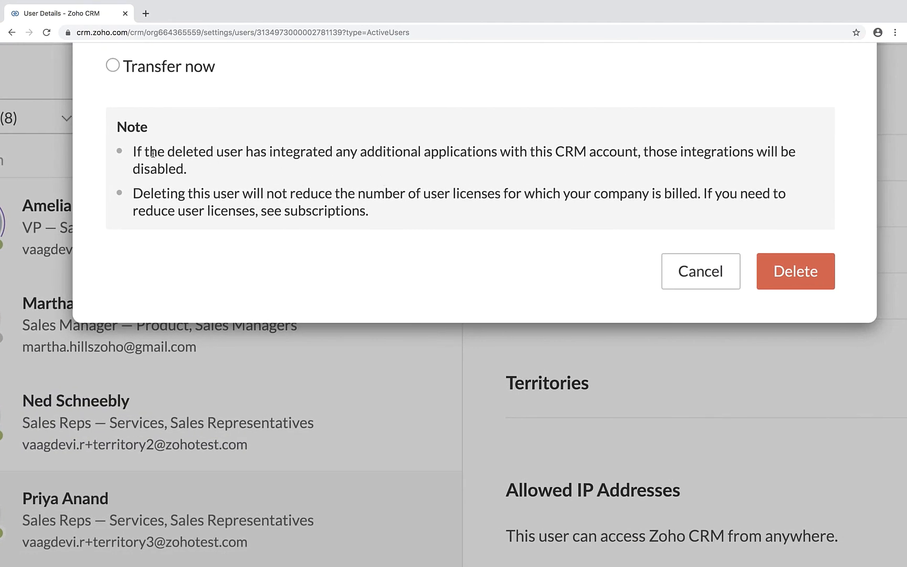
drag(128, 155, 221, 174)
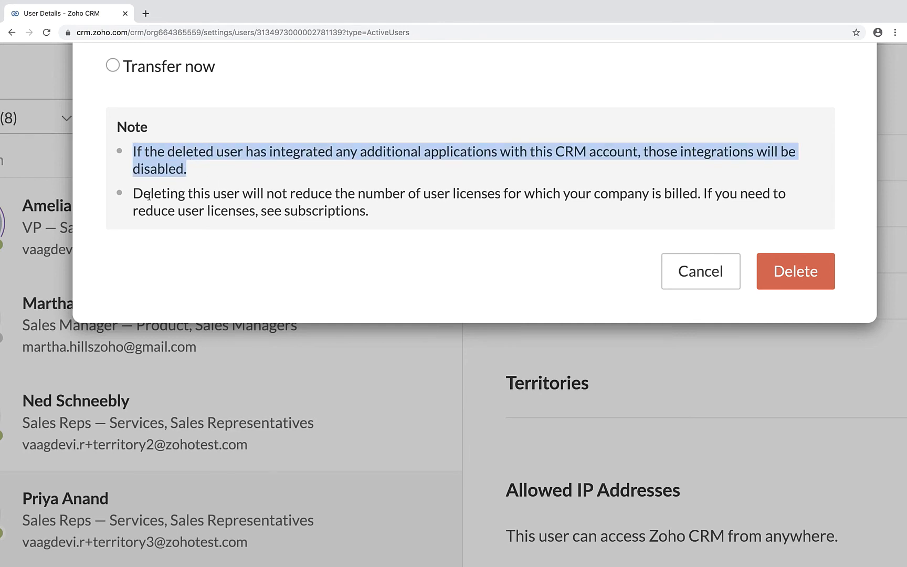
drag(133, 199, 395, 220)
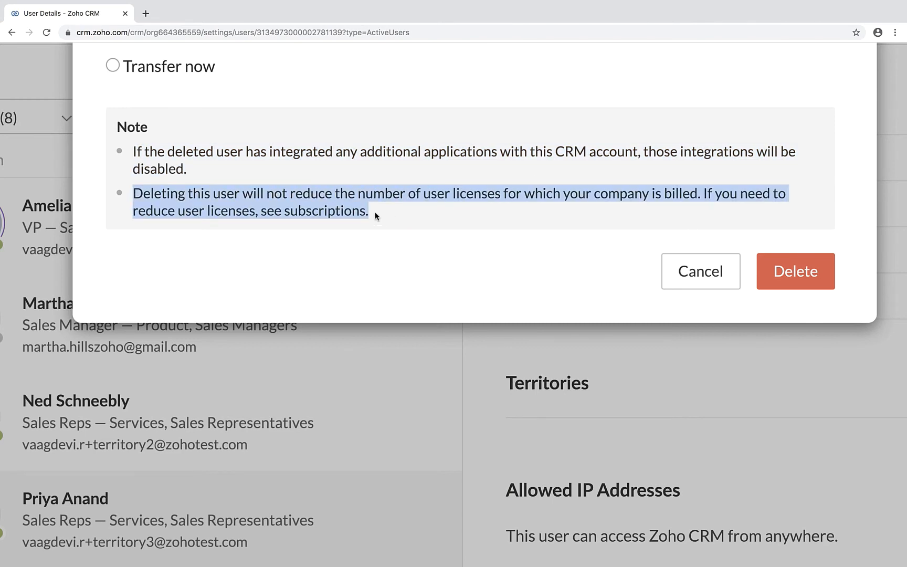
click(375, 212)
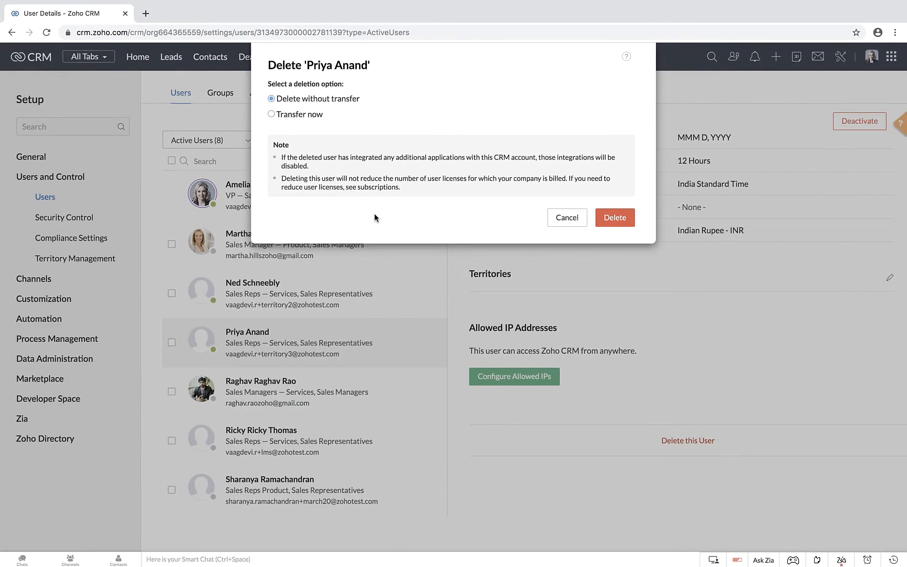
click(606, 220)
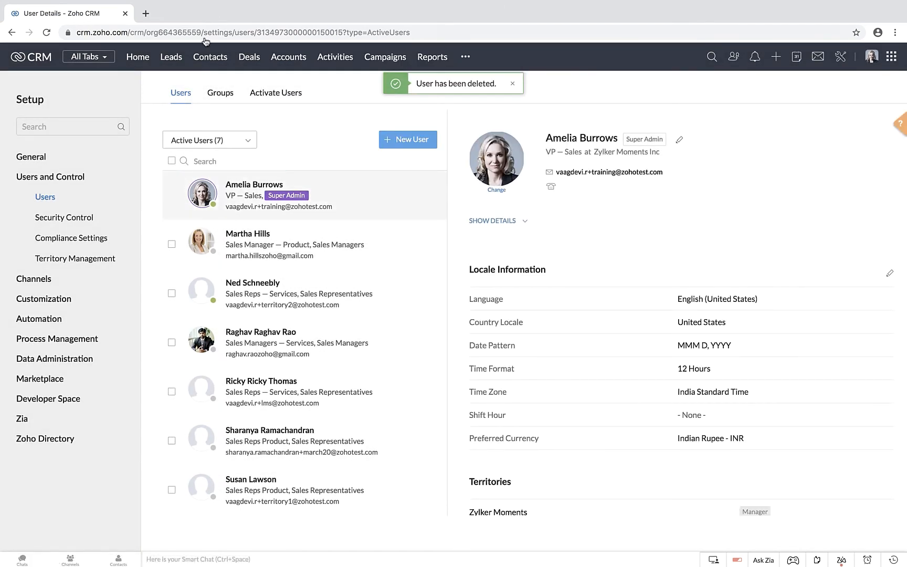
Step: Open the leads list and check the lead owners for records still belonging to the deleted user
click(174, 62)
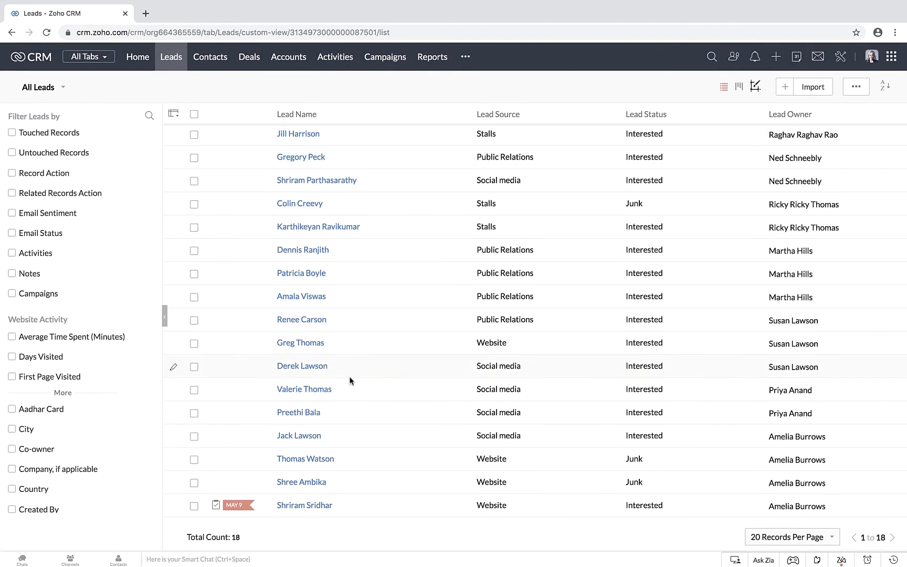
scroll(789, 400, up, 5)
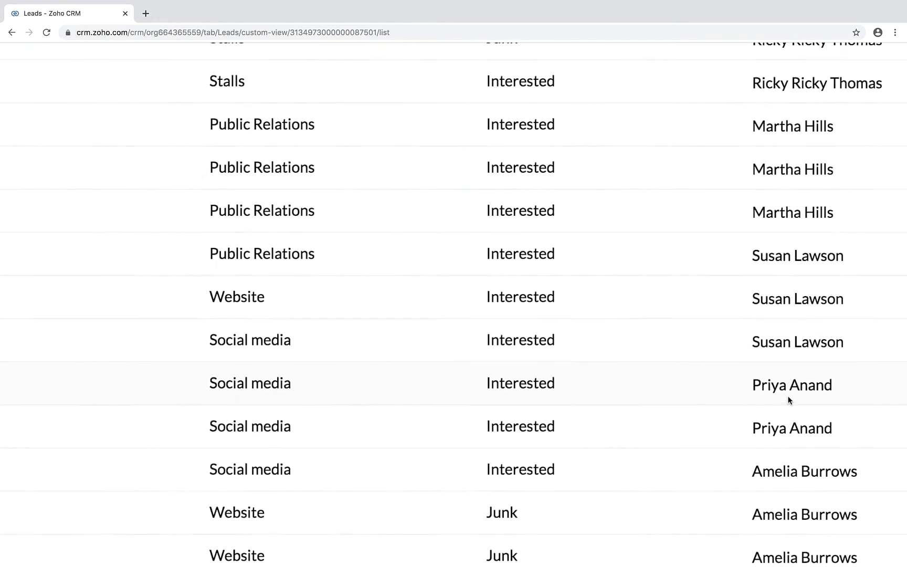
scroll(788, 401, down, 5)
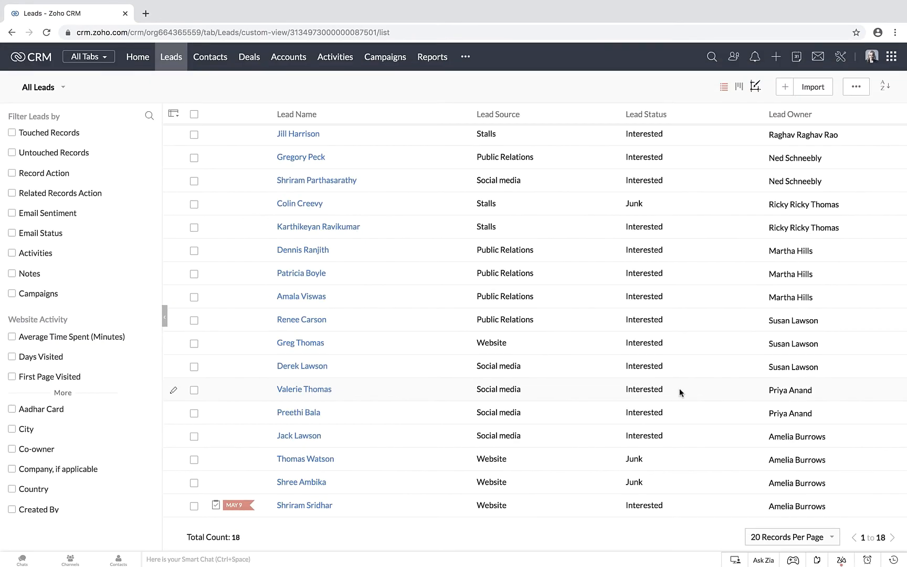
Step: Open the first lead owned by the deleted user and view that owner's user details from the Lead Owner field
click(303, 390)
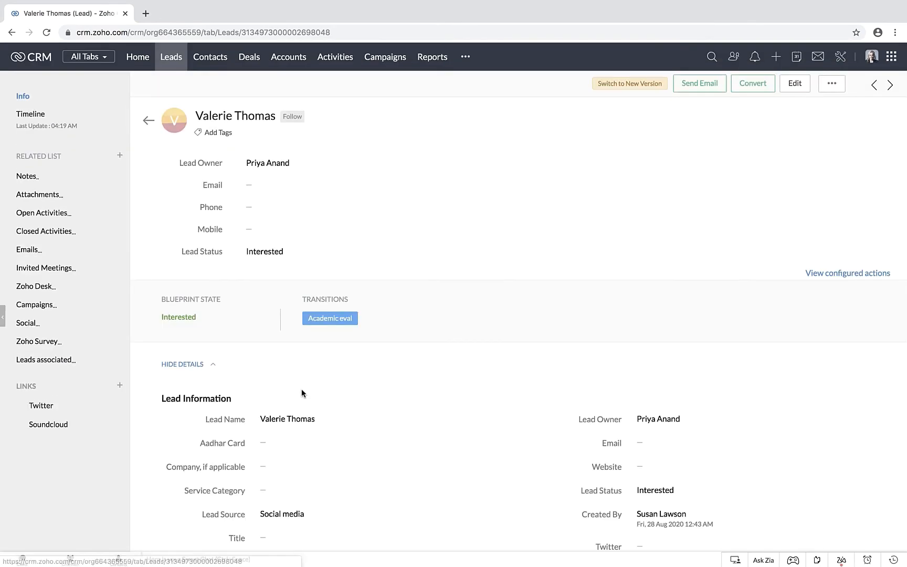
scroll(414, 402, down, 3)
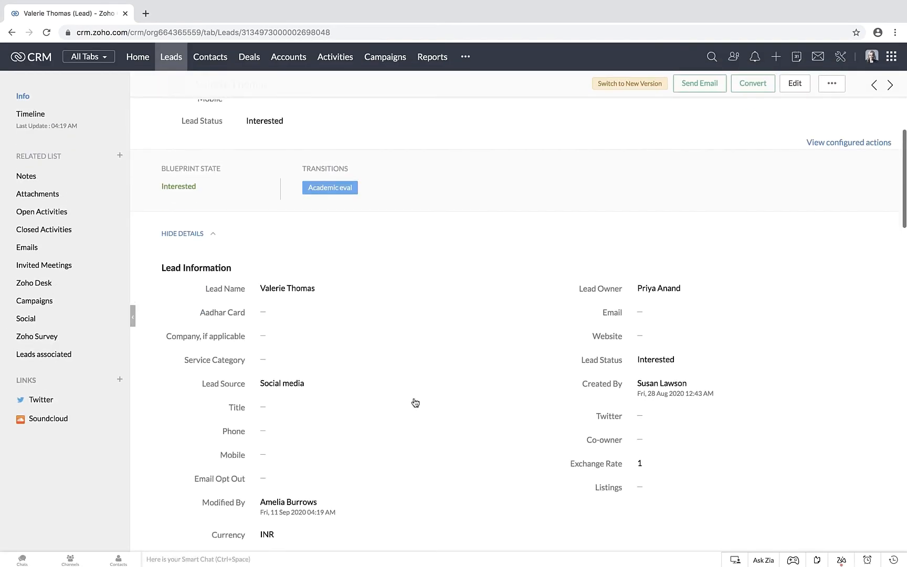
mouse_move(651, 287)
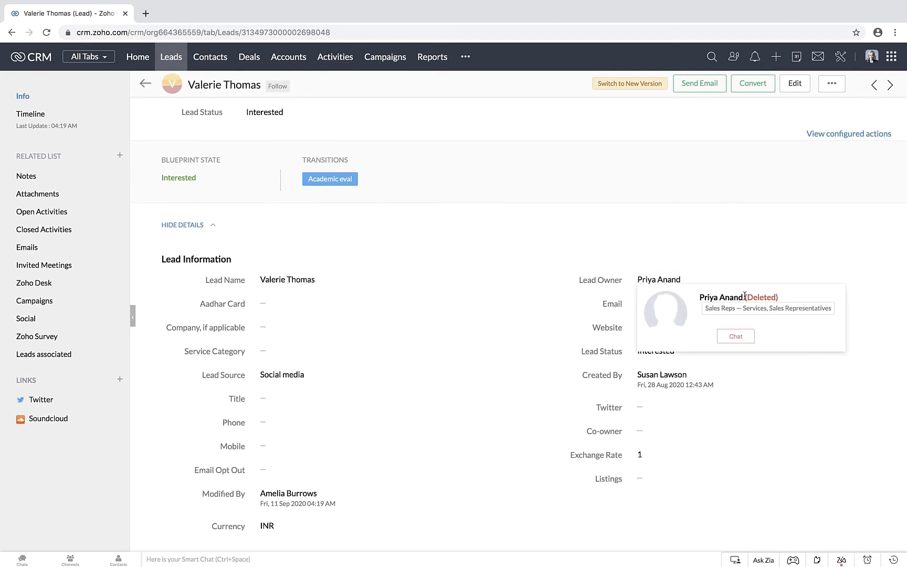
click(776, 297)
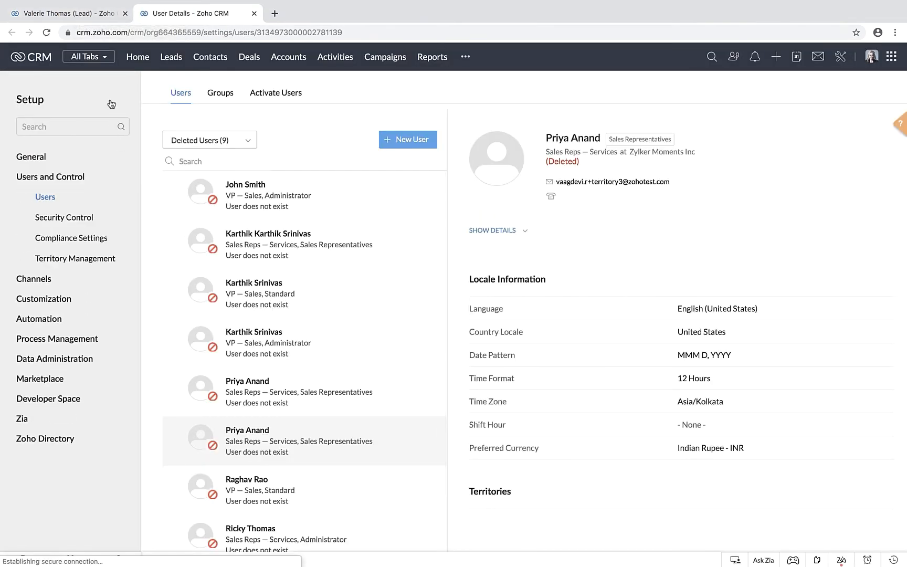
Step: Return to the lead and look through the users available as its new owner, closing the owner change without reassigning it
click(73, 13)
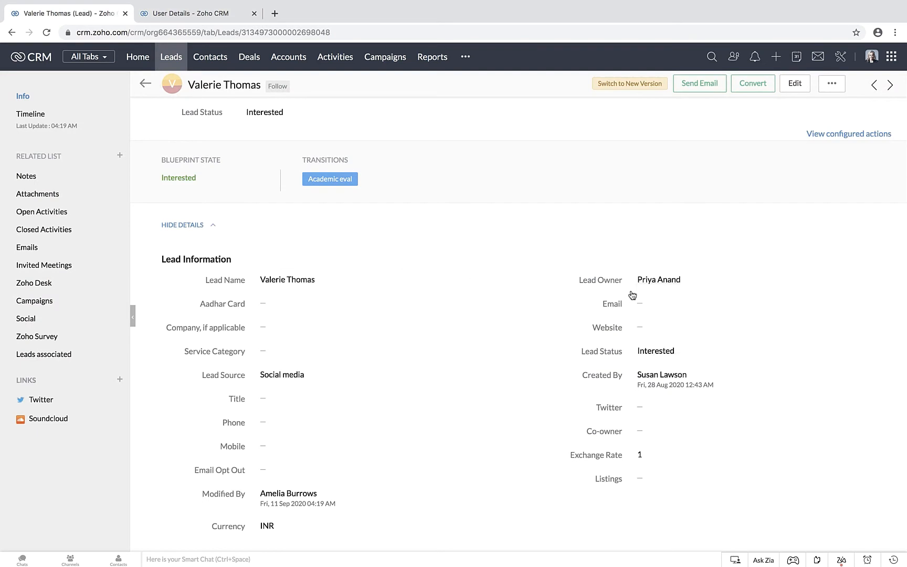
scroll(632, 295, up, 1)
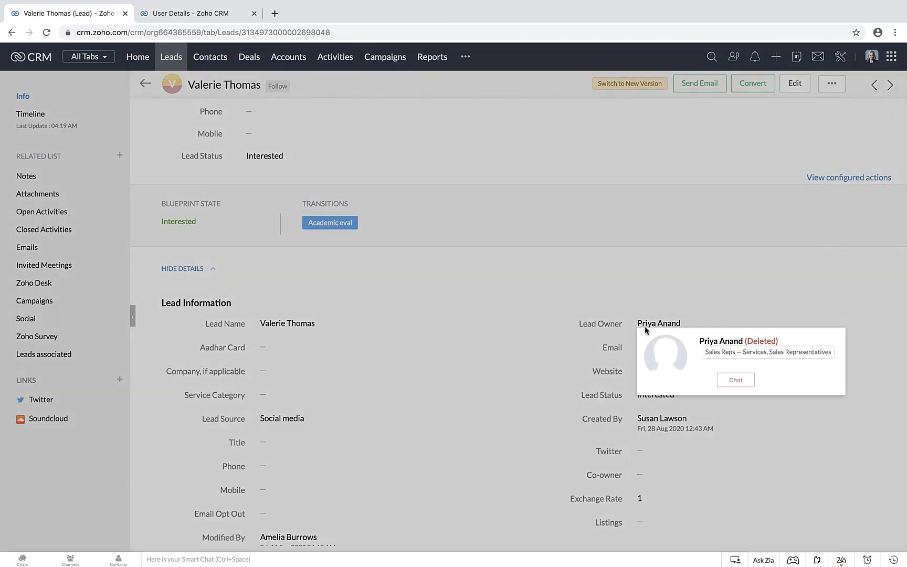
click(645, 329)
click(469, 87)
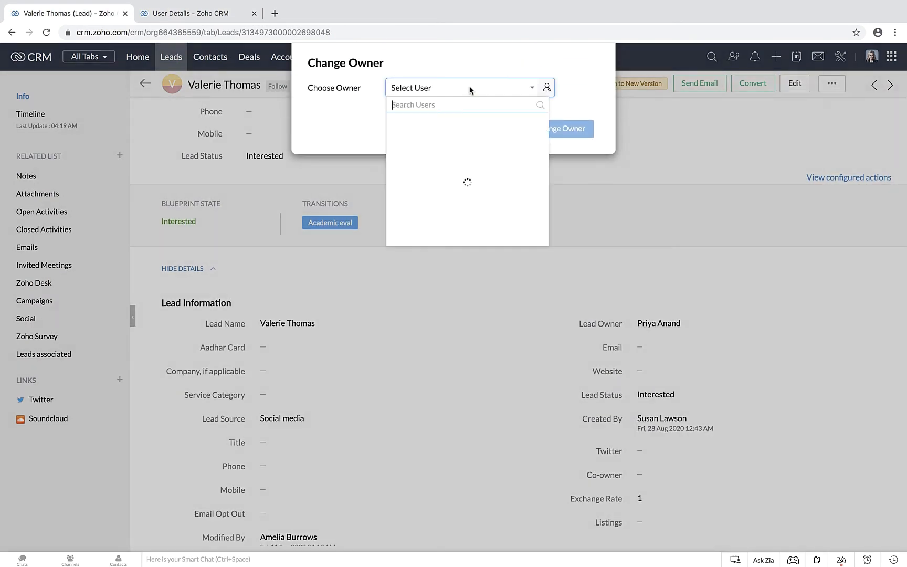
scroll(475, 184, down, 2)
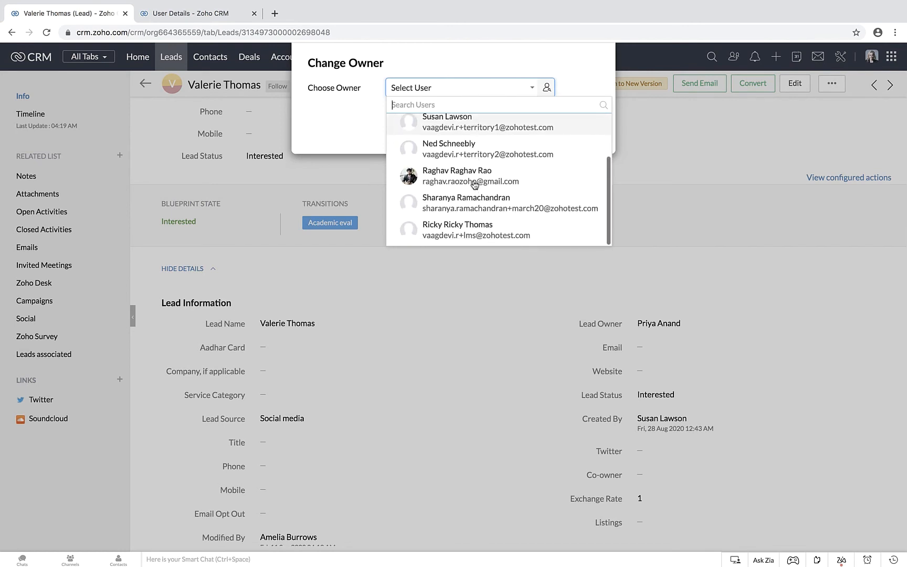
scroll(475, 185, up, 2)
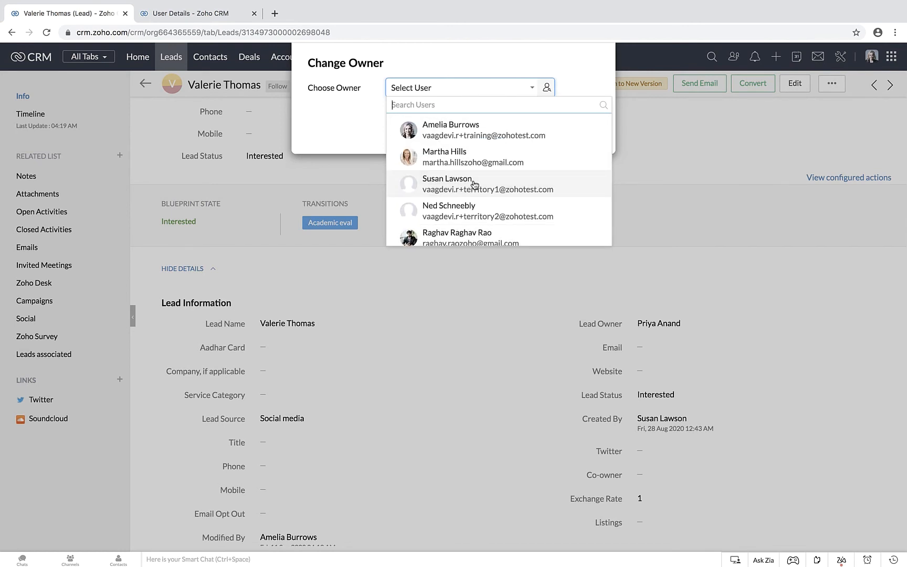
scroll(475, 183, down, 2)
scroll(399, 181, up, 2)
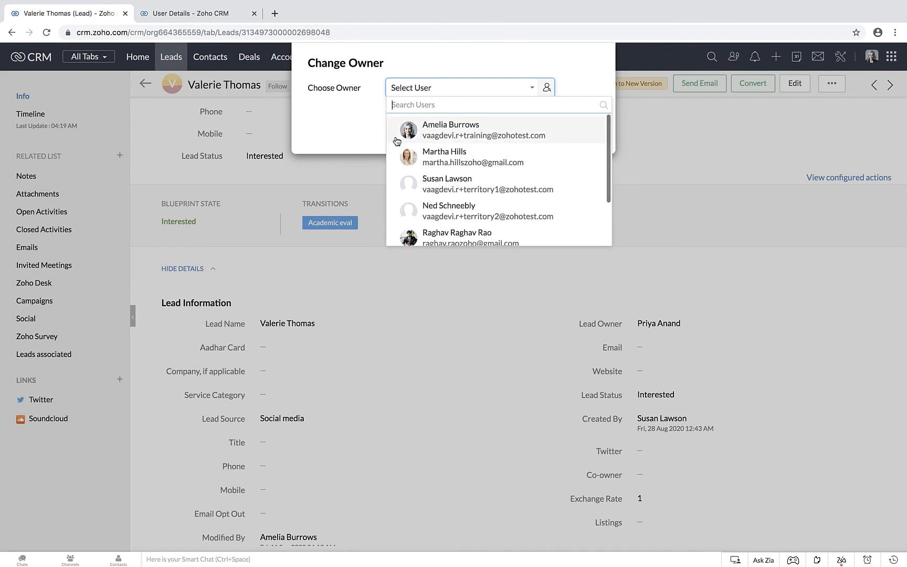
click(354, 128)
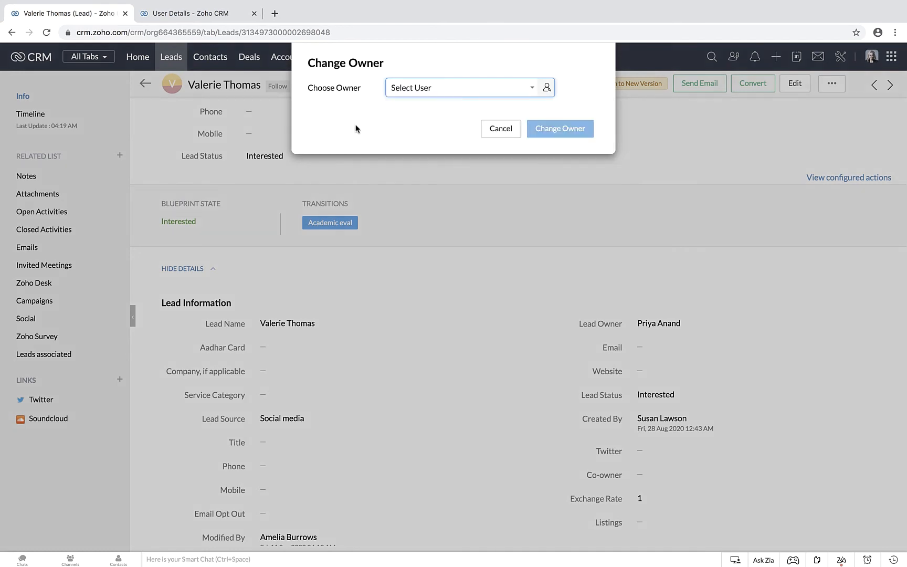
click(502, 129)
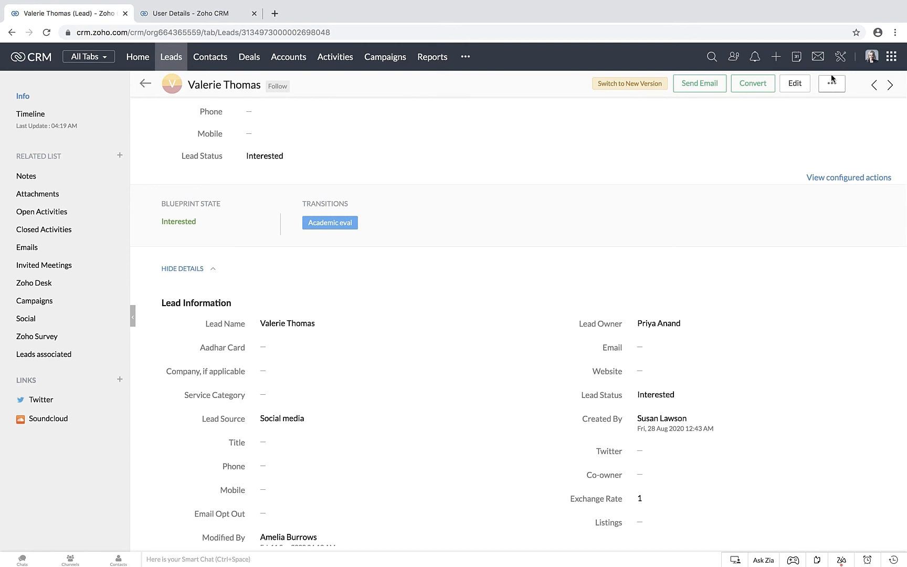
Step: Open the Users settings in Setup, view the Developers user type, and return to the active users to review the user type options
click(840, 57)
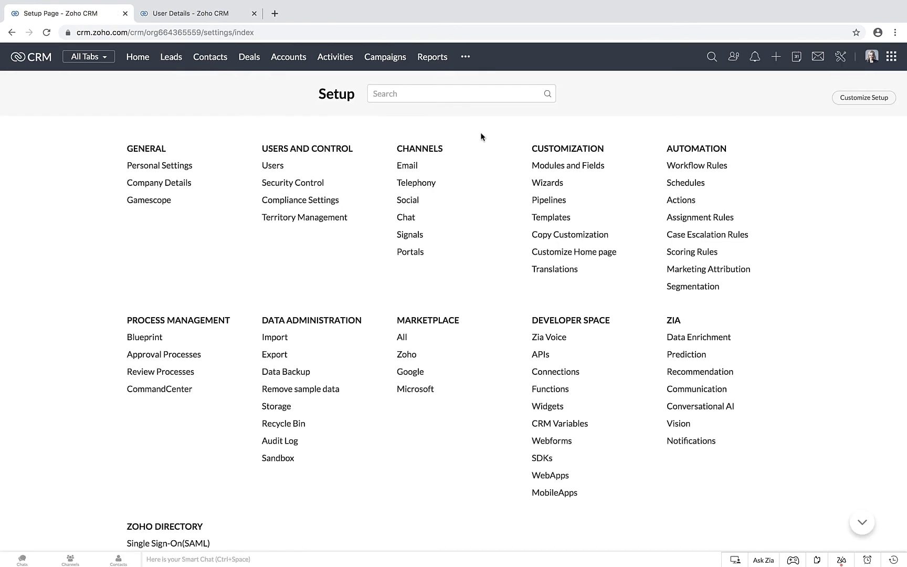
click(272, 167)
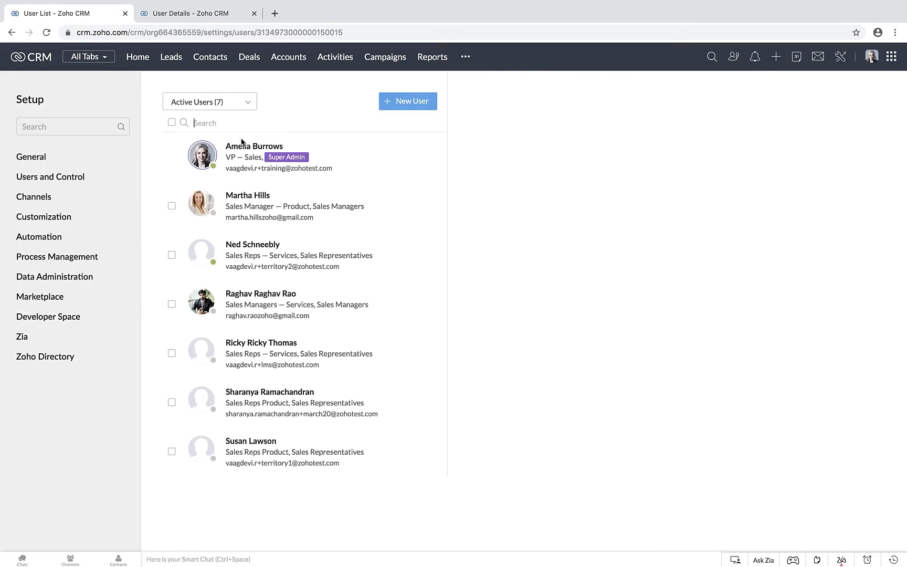
click(229, 141)
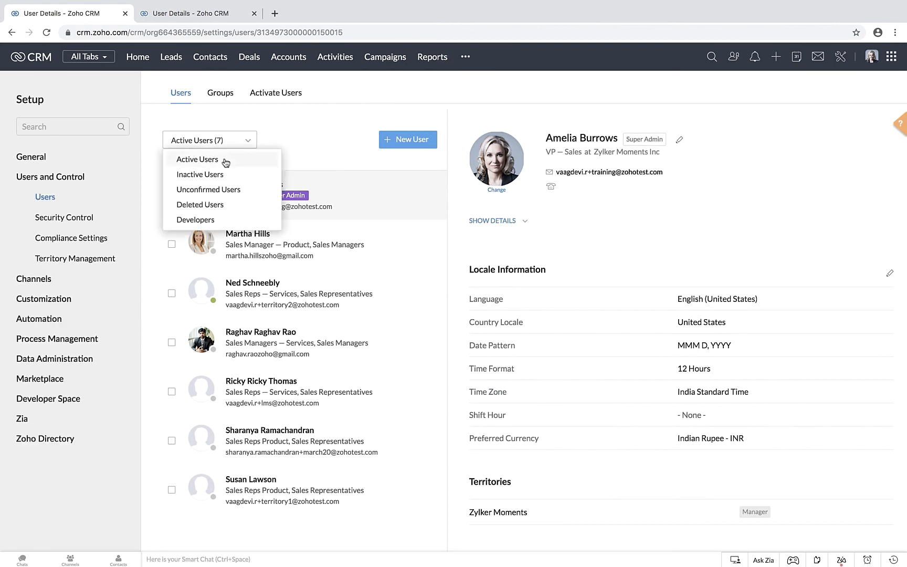
click(213, 220)
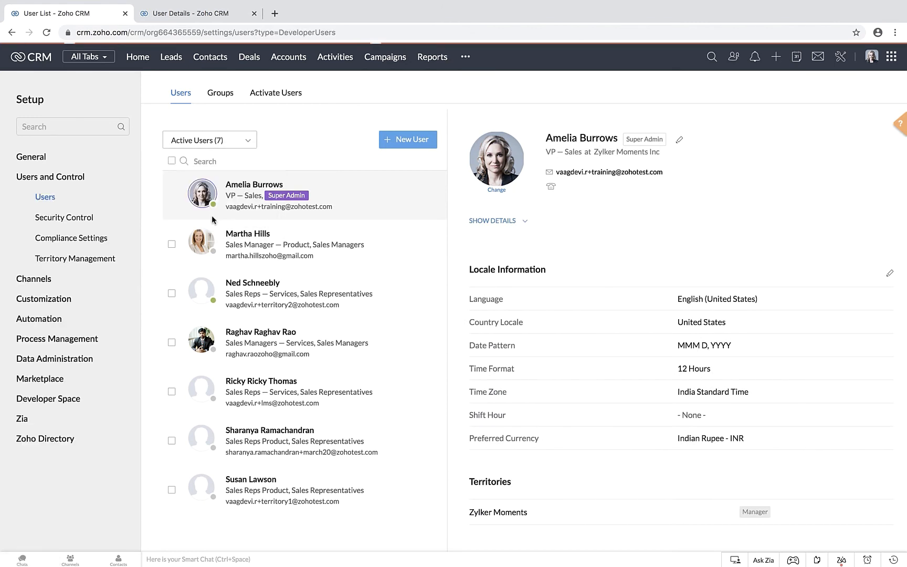
click(181, 93)
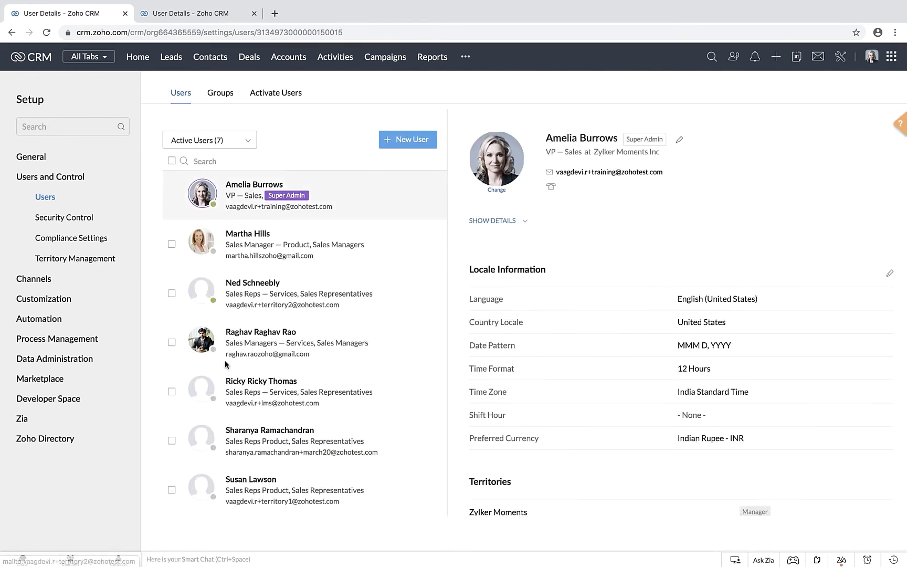
click(210, 140)
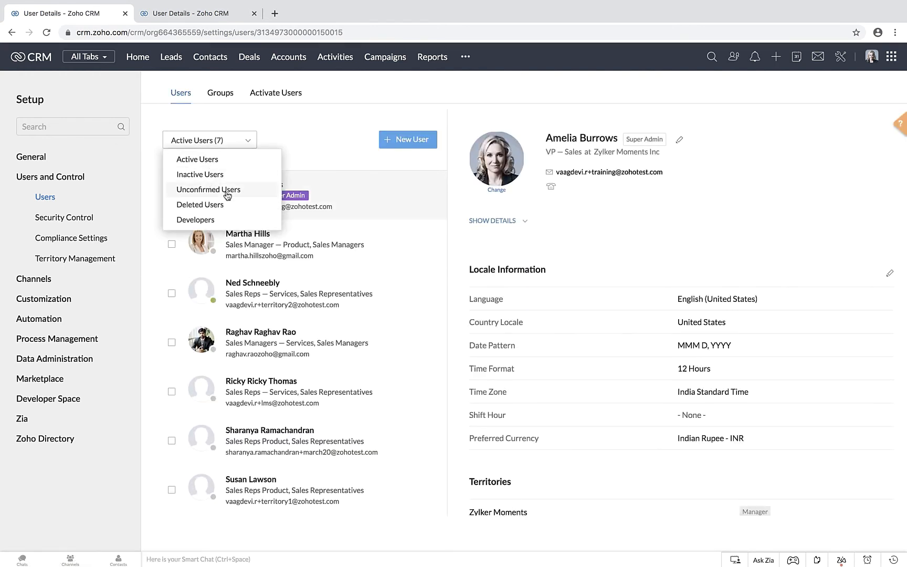
click(285, 137)
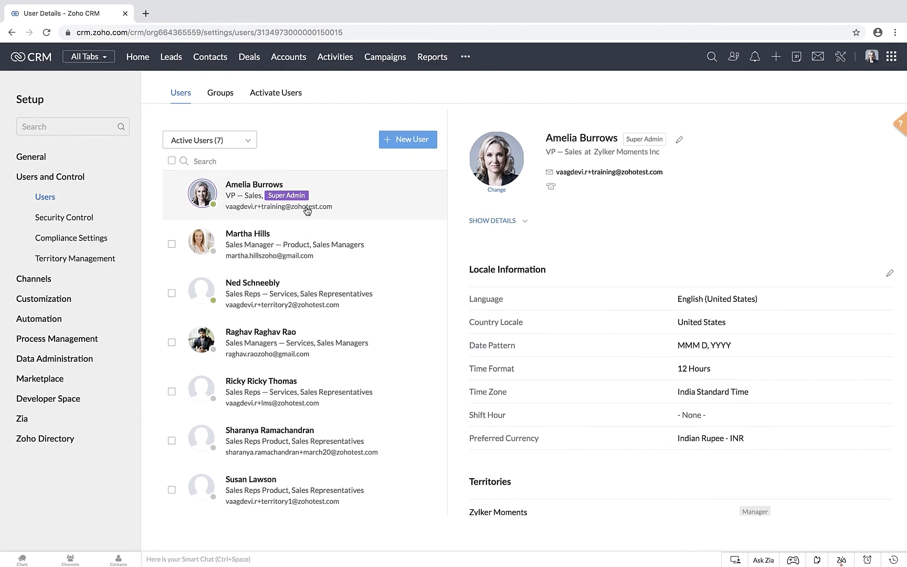
Step: Open the details of the active user with the Sales Manager — Product role and examine the locale information, territories and allowed IP addresses
click(250, 250)
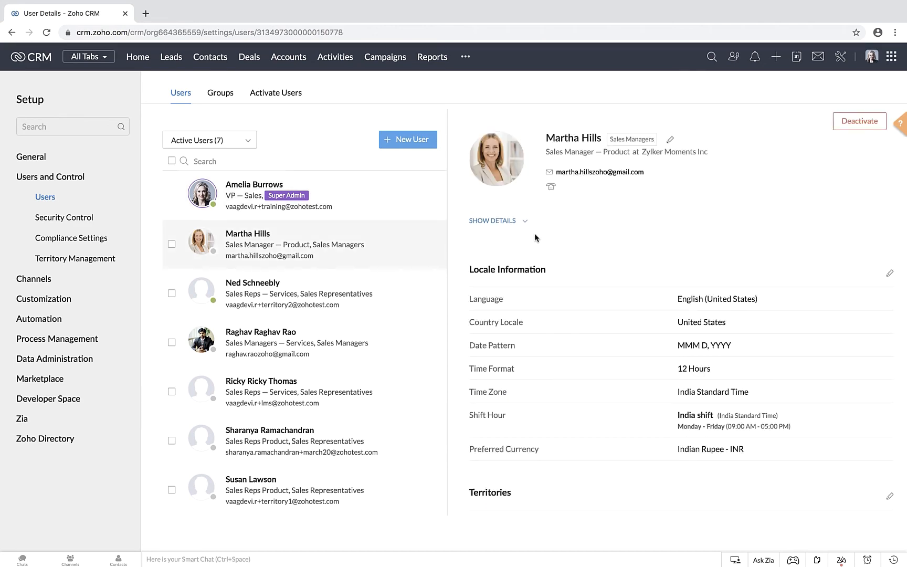
scroll(534, 233, down, 3)
scroll(534, 233, down, 2)
scroll(535, 233, up, 5)
scroll(533, 244, down, 3)
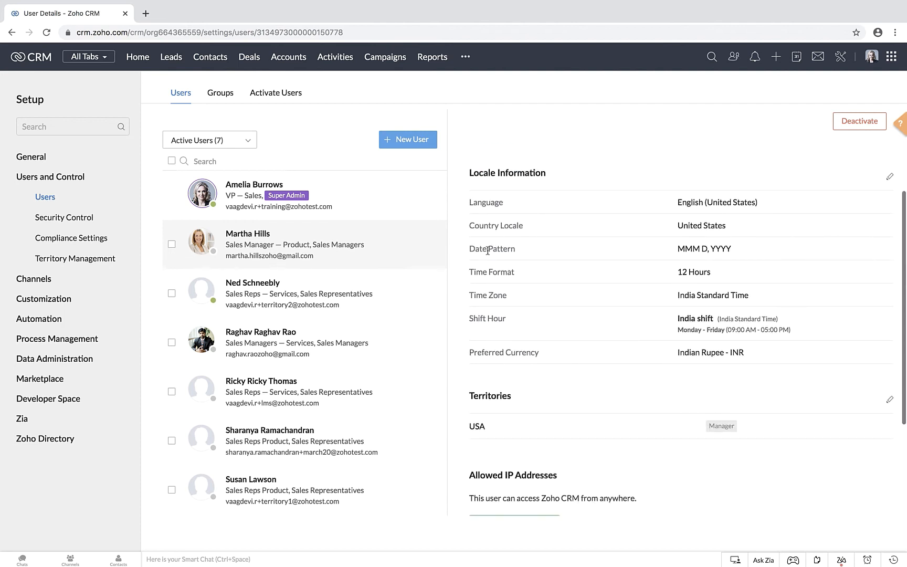
scroll(489, 222, up, 3)
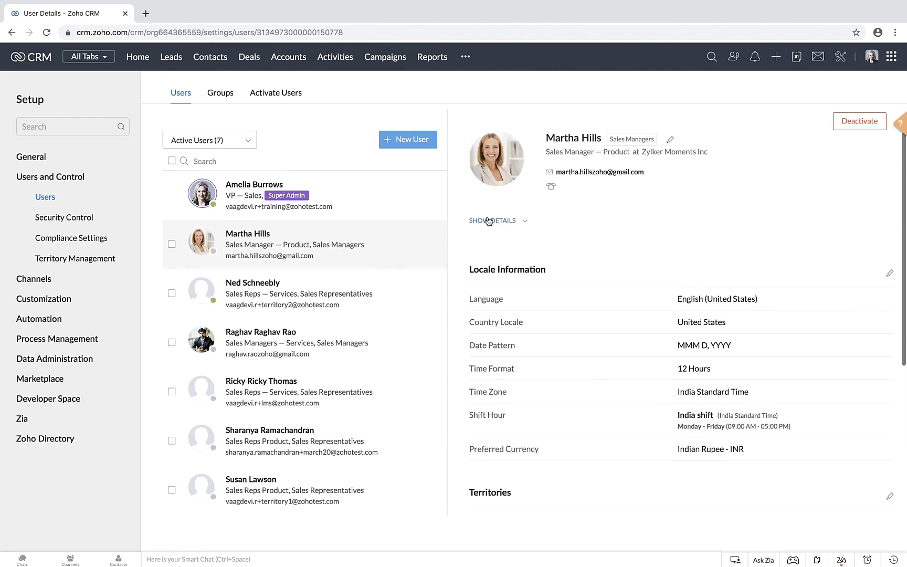
scroll(497, 304, down, 2)
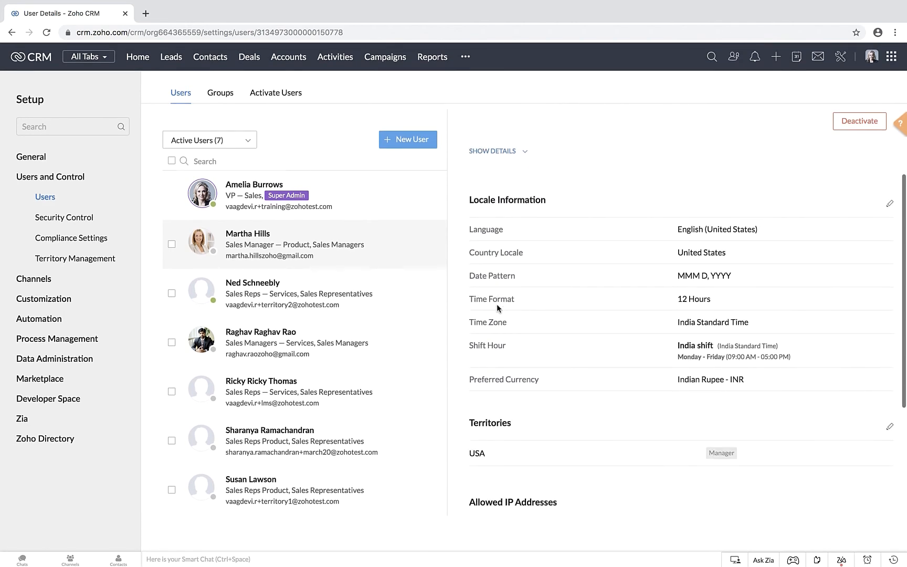
scroll(497, 305, down, 1)
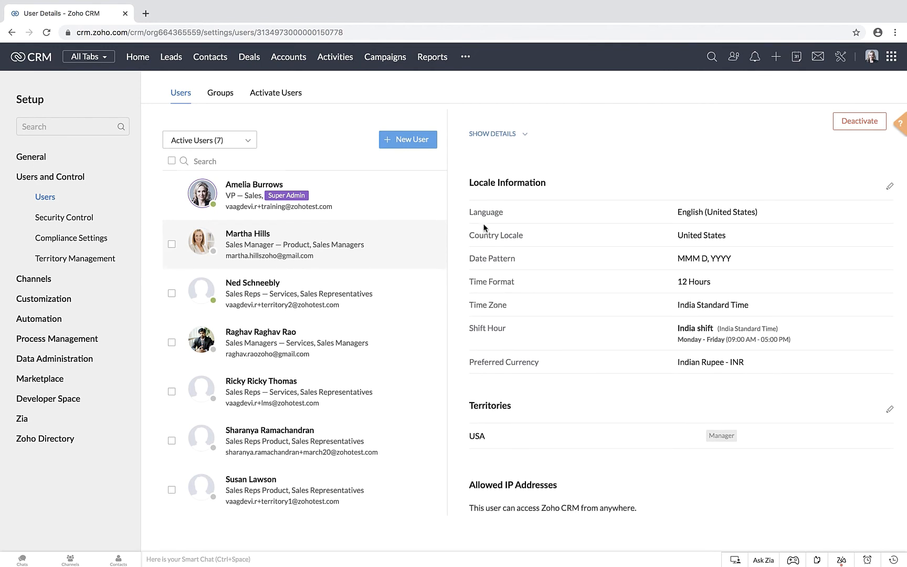
double_click(484, 282)
click(490, 284)
scroll(490, 284, down, 4)
scroll(491, 286, up, 6)
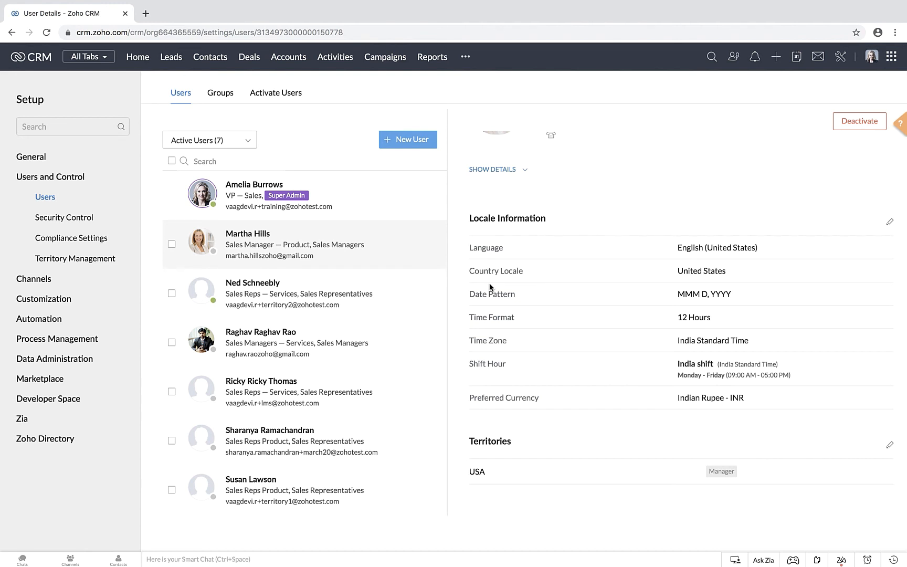
scroll(500, 339, up, 2)
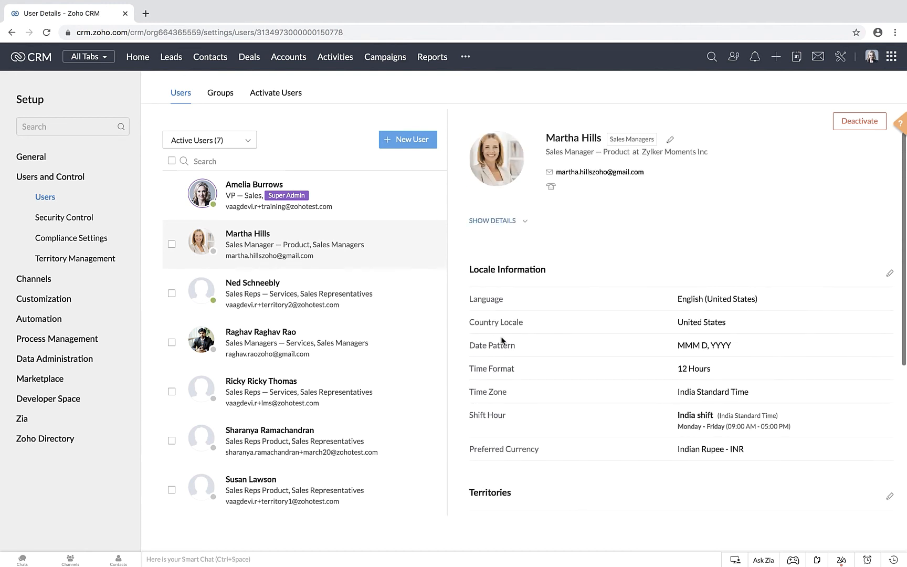
scroll(502, 340, down, 3)
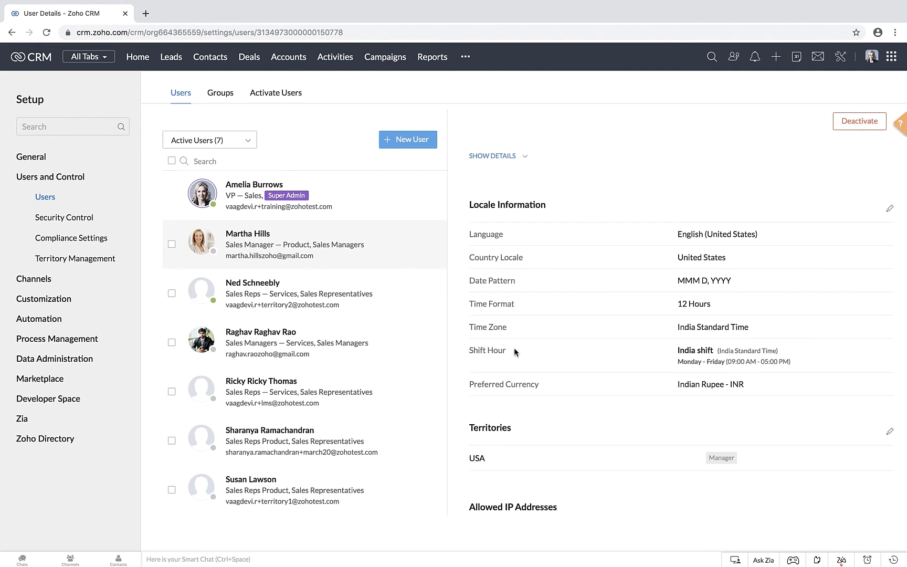
scroll(517, 355, down, 5)
scroll(517, 355, up, 5)
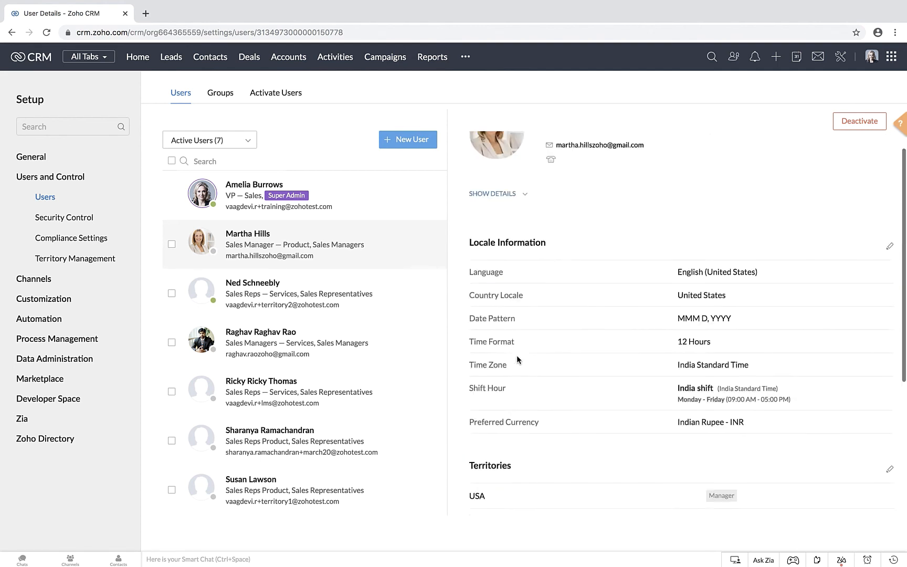
Step: Open this user's information for editing, review the available fields, and open the Users layout for managing fields
click(671, 141)
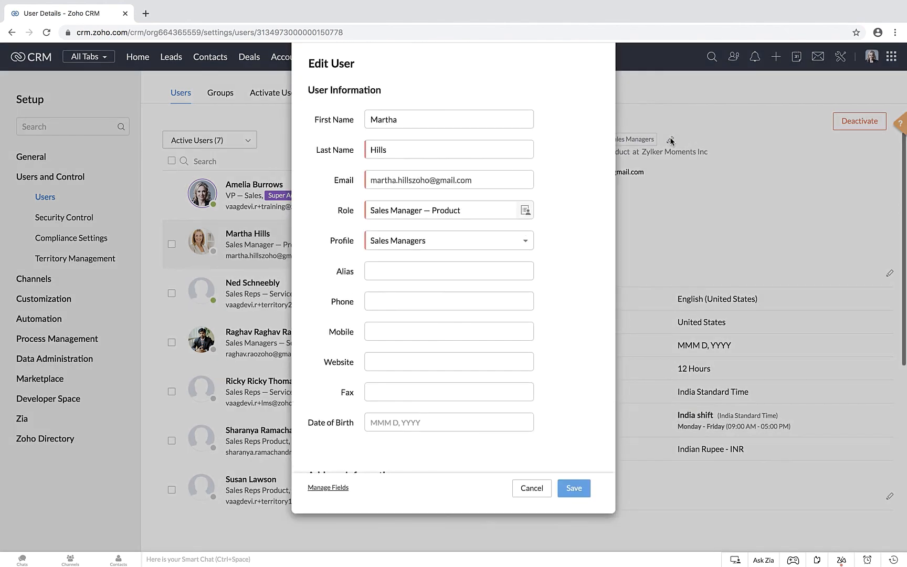
scroll(392, 295, down, 3)
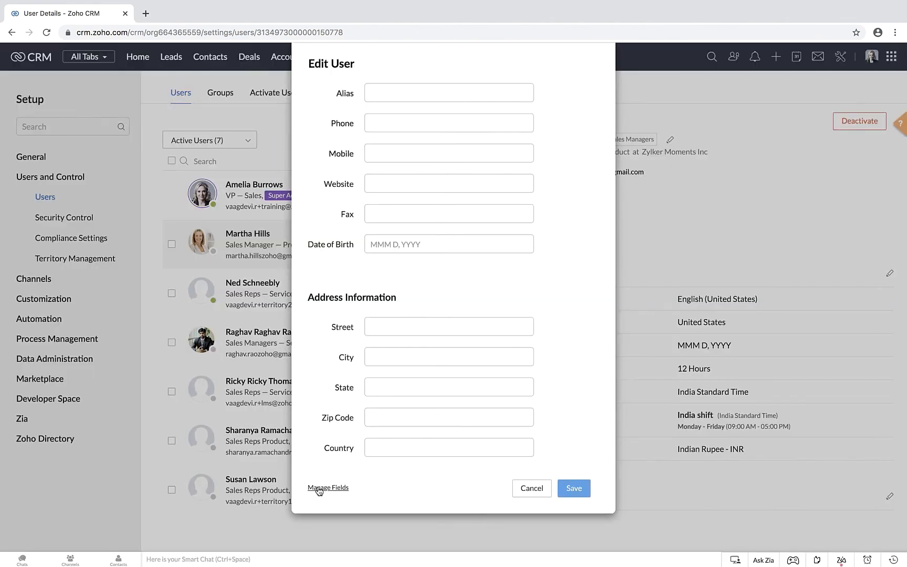
click(322, 490)
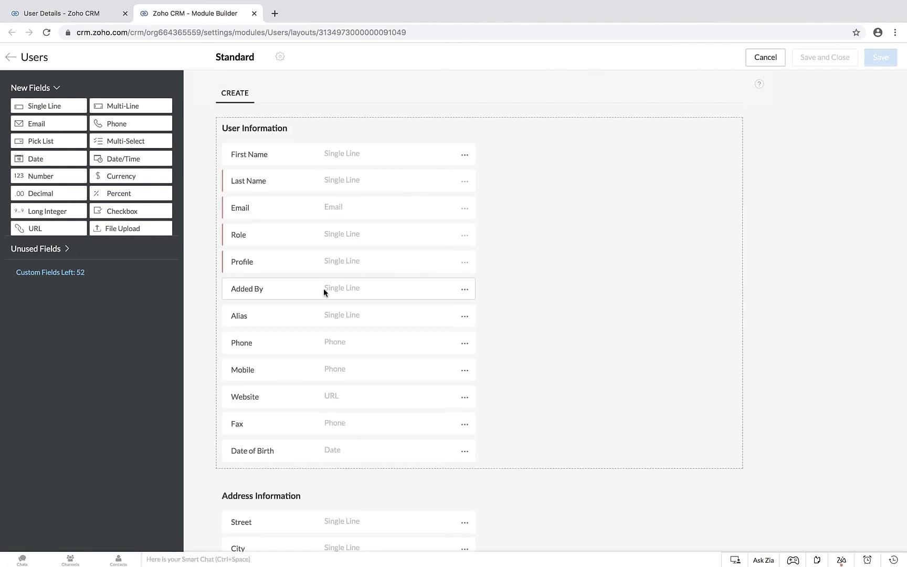
Step: Add a Number field named Employee ID below Profile in the User Information section, and save and close the layout
scroll(325, 253, down, 1)
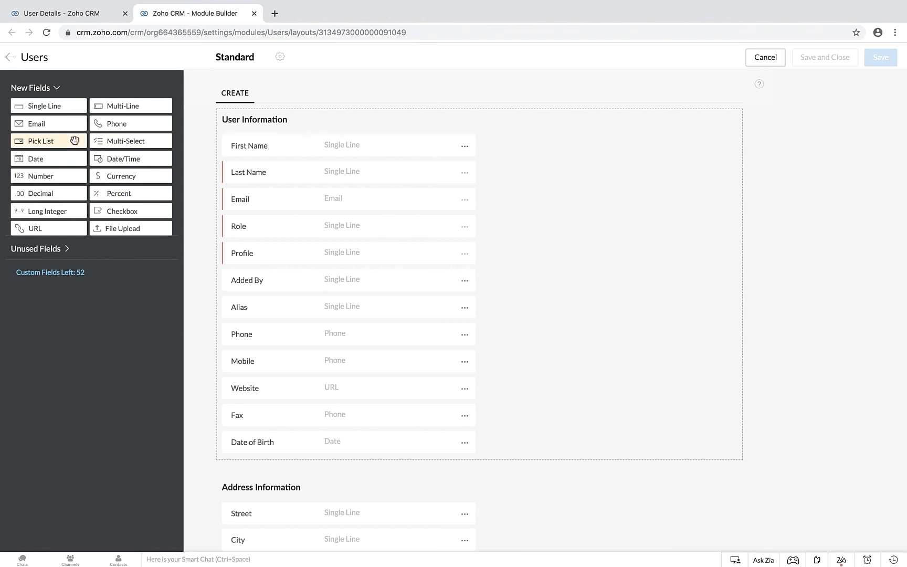
drag(49, 182, 251, 282)
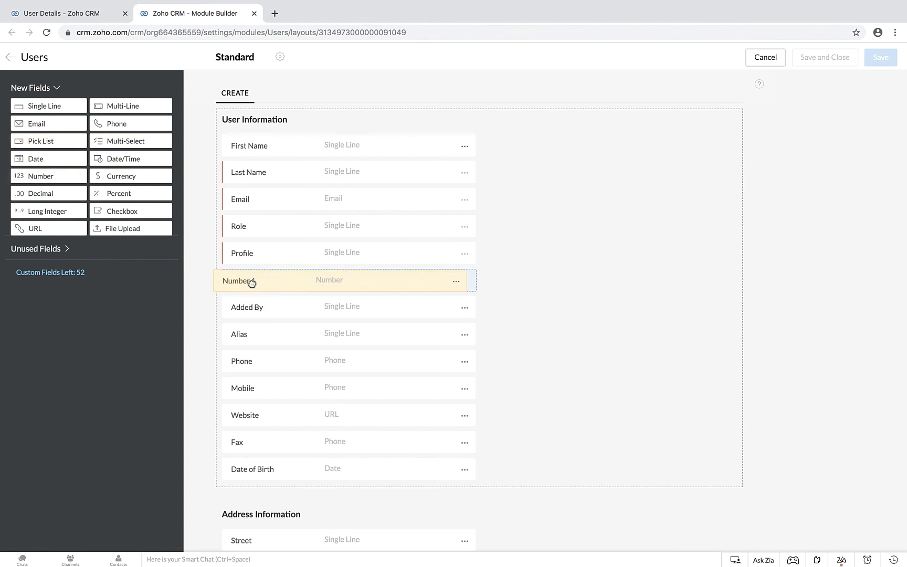
text(Emplo)
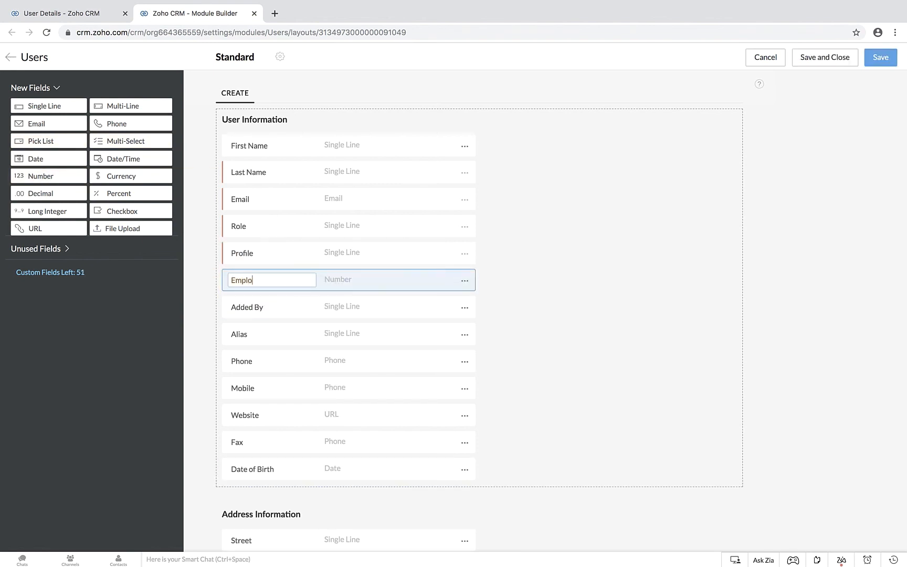
text(yee ID)
scroll(277, 314, down, 3)
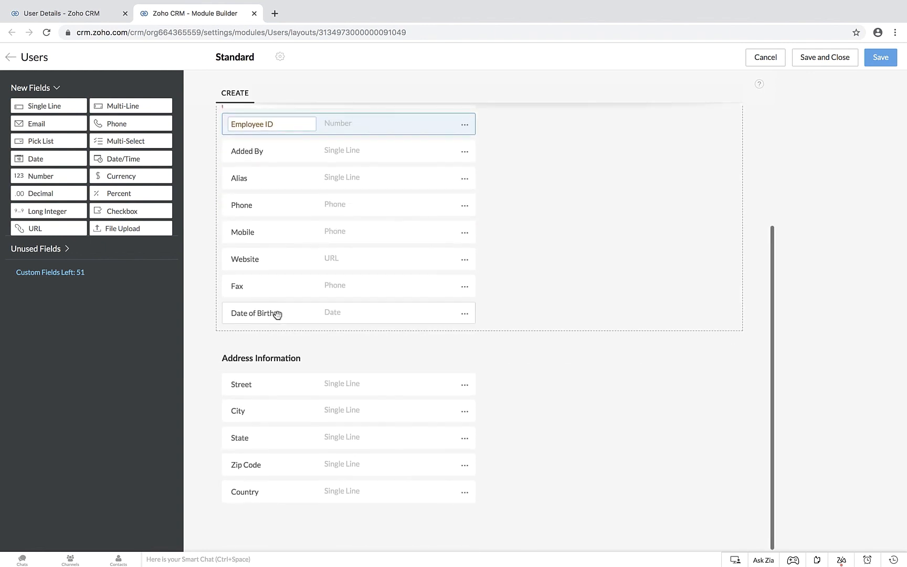
scroll(277, 314, up, 3)
click(836, 59)
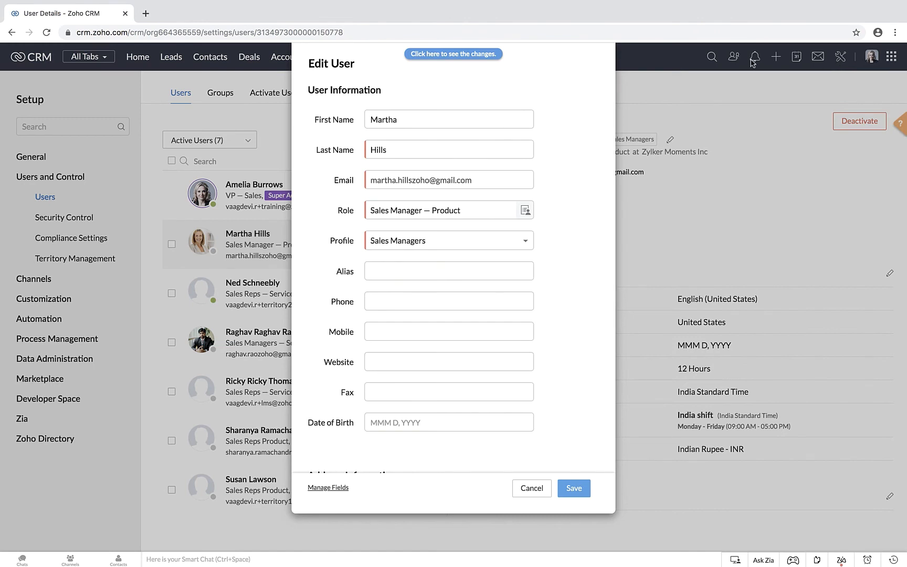
Step: Refresh the user's edit form to load the layout changes, enter the employee ID number in the Employee ID field, and save the user
click(470, 54)
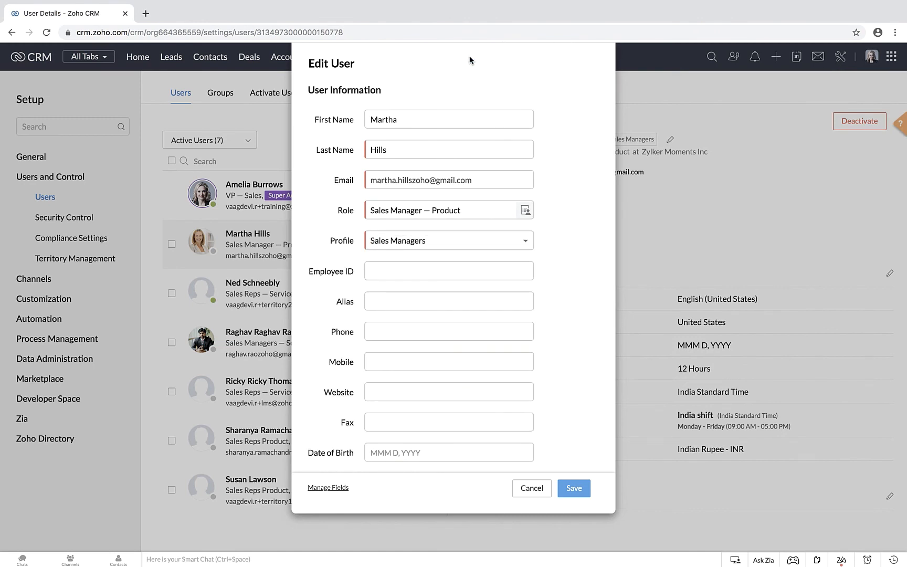
click(375, 269)
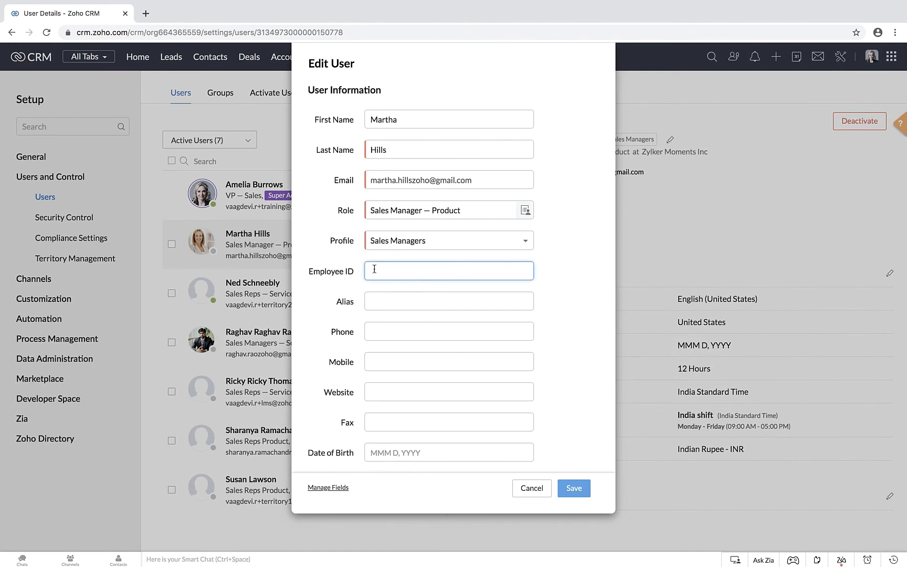
text(4500)
click(573, 490)
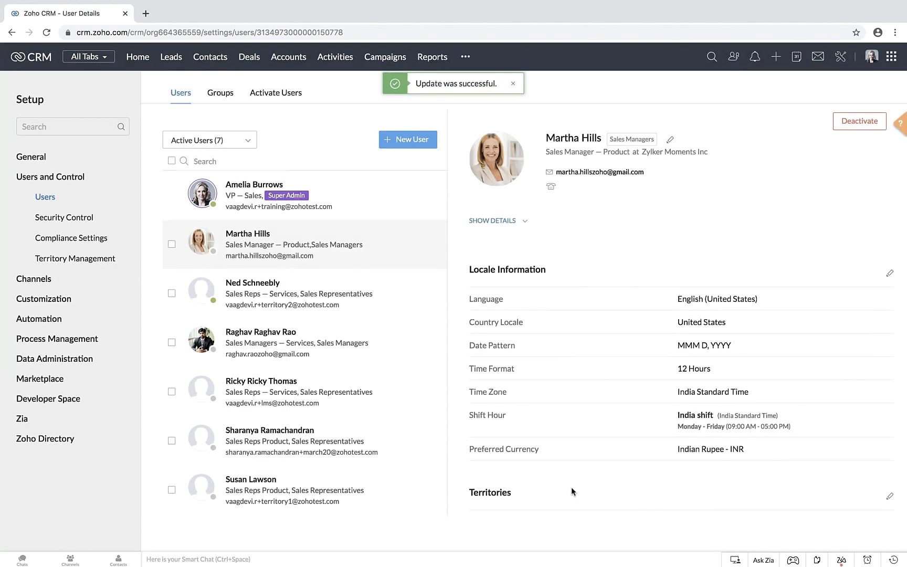
Step: Review the user's locale information and territories, and reopen the user's information to check the Employee ID field
scroll(543, 368, down, 3)
scroll(542, 366, up, 3)
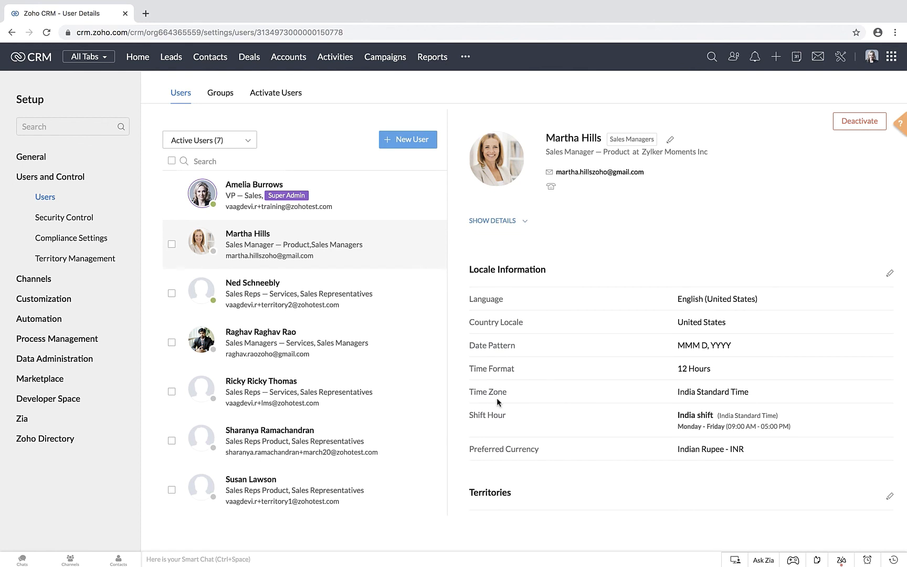
scroll(502, 365, down, 1)
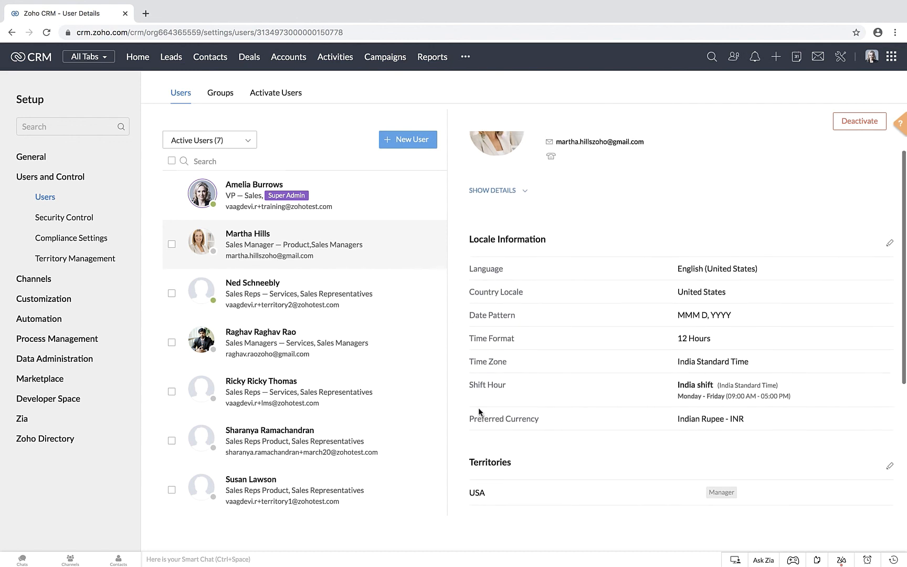
scroll(479, 408, up, 1)
click(671, 141)
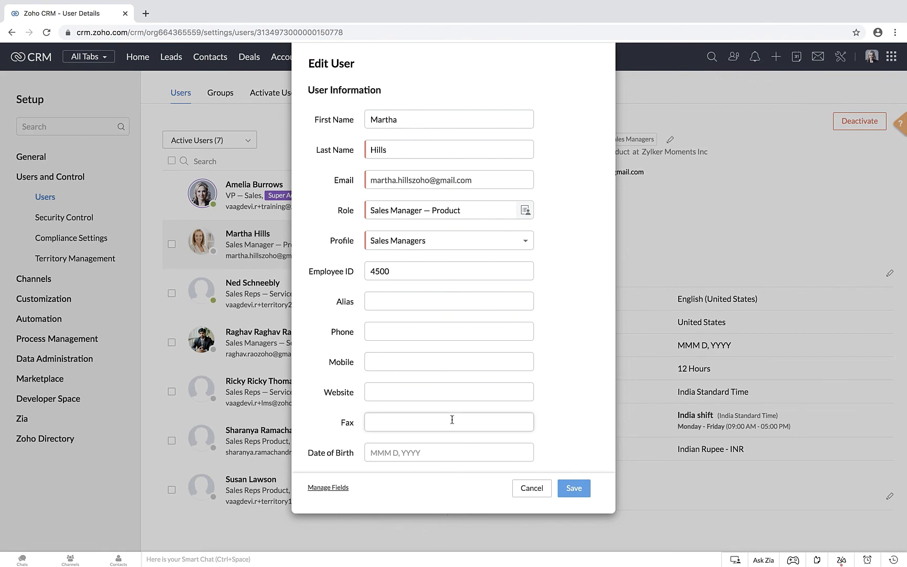
click(570, 491)
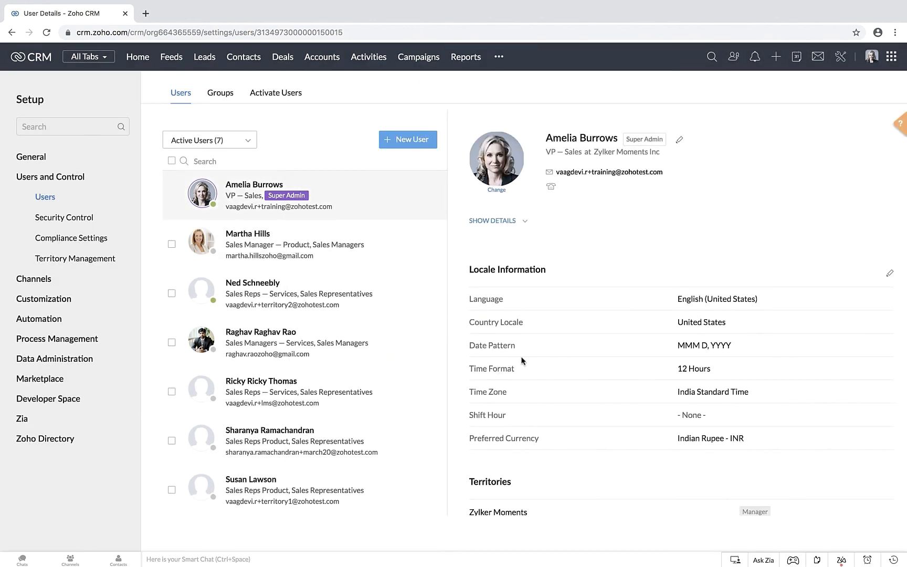
Step: Start a new group in the Groups settings and name it New Joinees
click(220, 95)
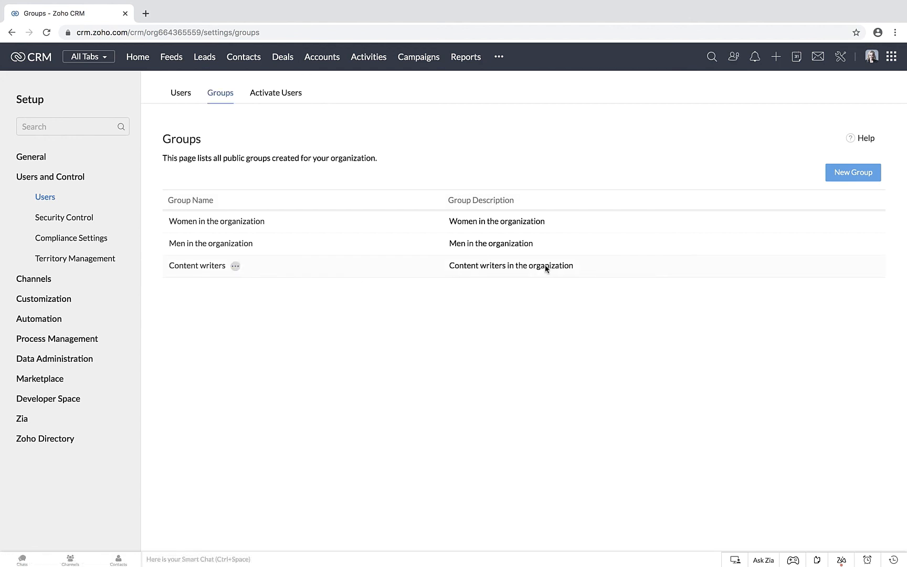
click(843, 179)
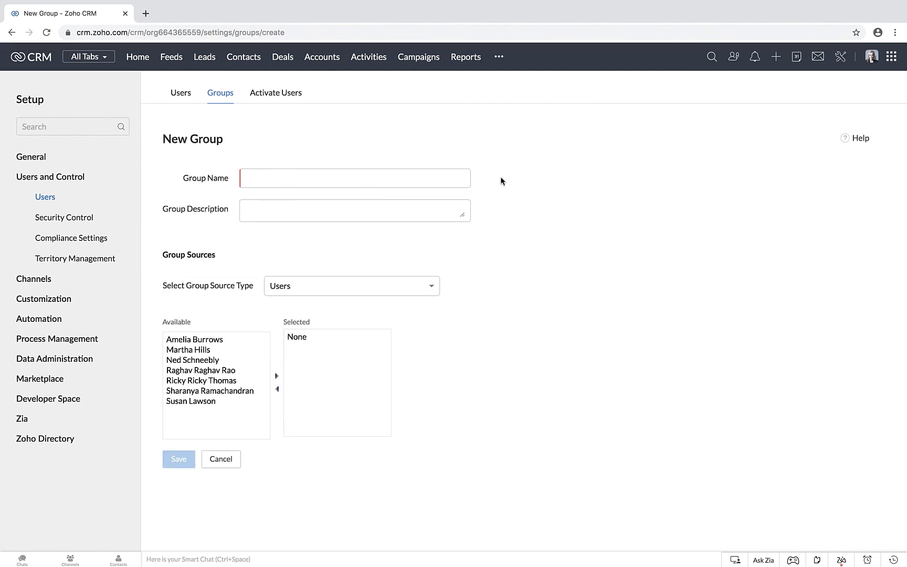
click(258, 181)
text(New)
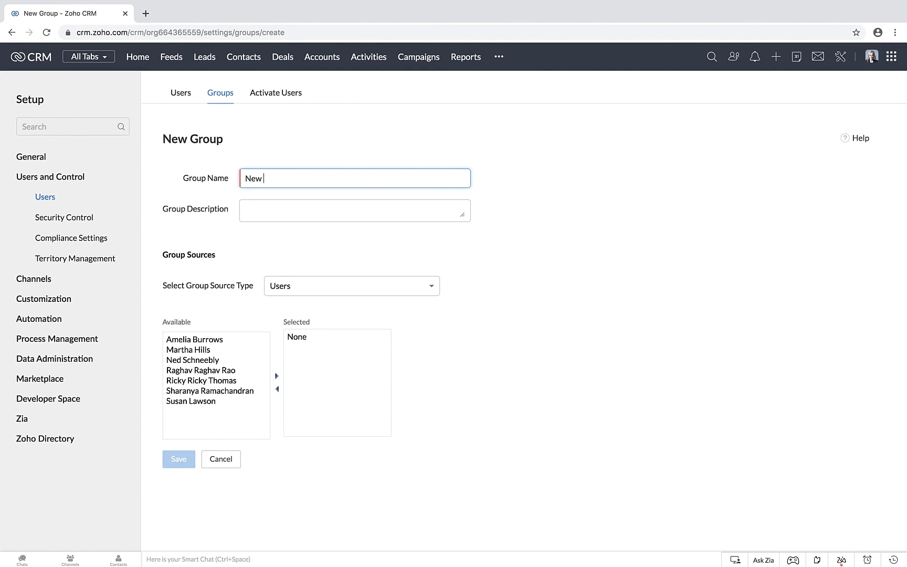
text(Joinees)
Step: Add the fourth and fifth available users to the New Joinees group, with Users as the source type, and save the group
click(289, 297)
click(299, 313)
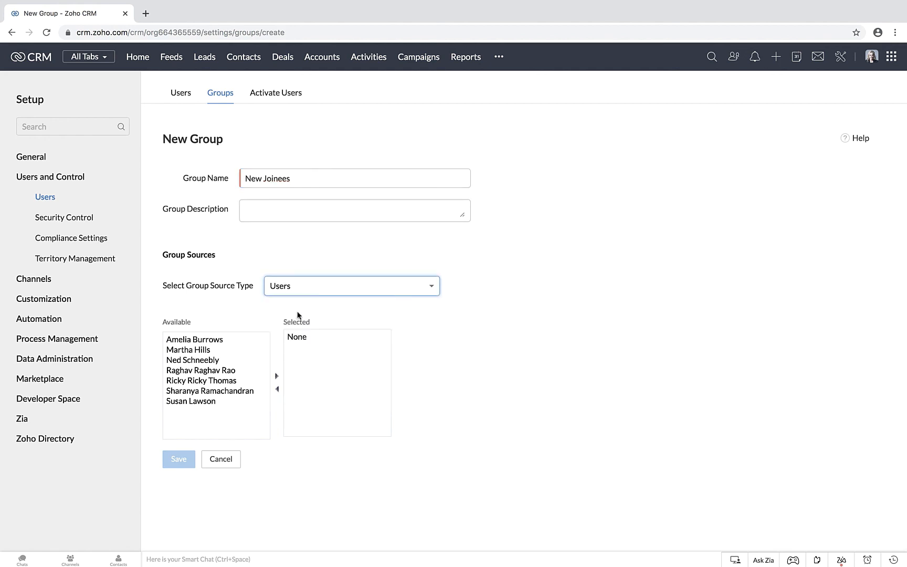
click(210, 380)
click(213, 371)
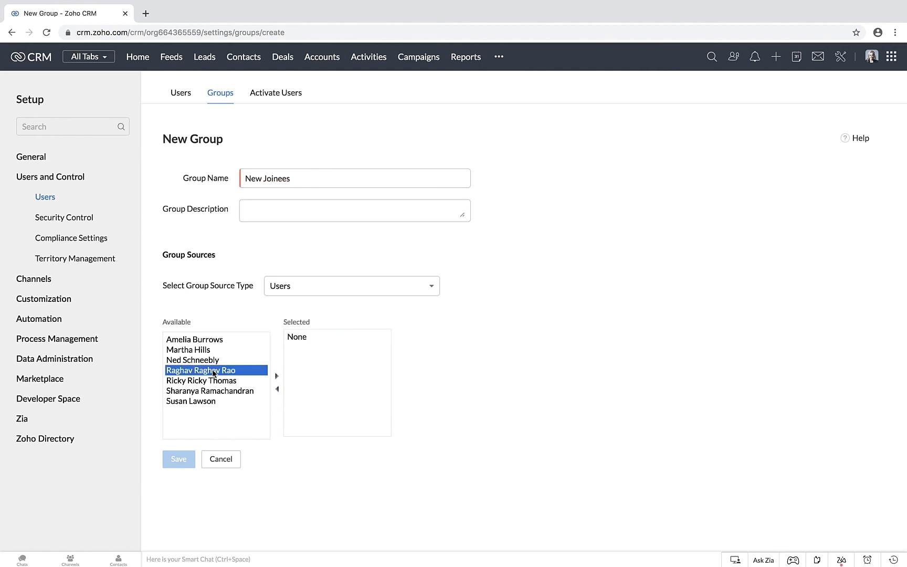
shift+click(214, 380)
click(277, 376)
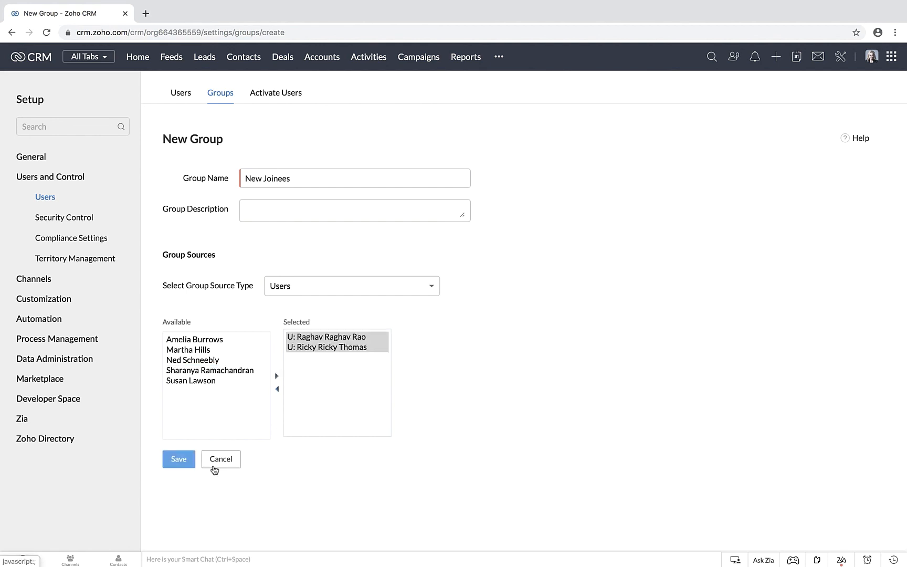
click(184, 462)
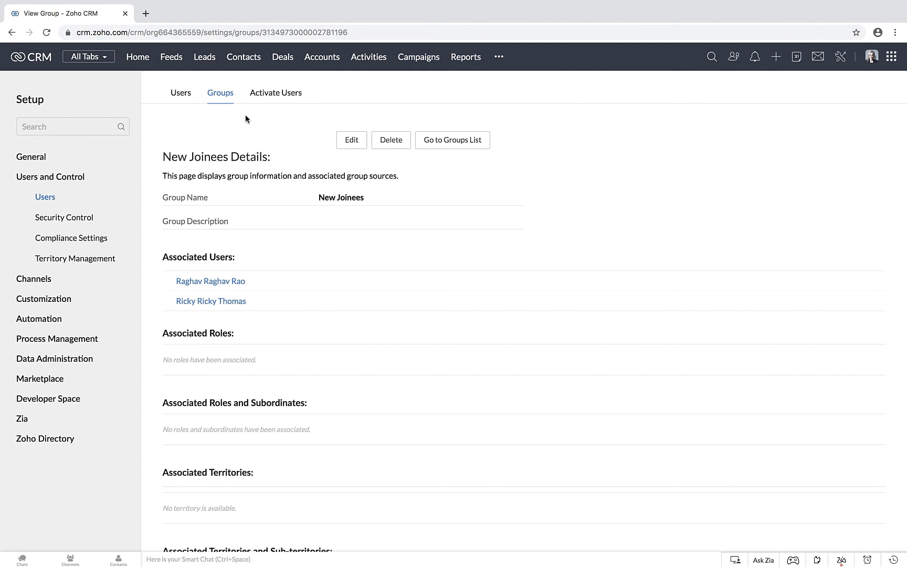
Step: Post the status "Welcome to the organization!" in Feeds to the New Joinees group
click(175, 60)
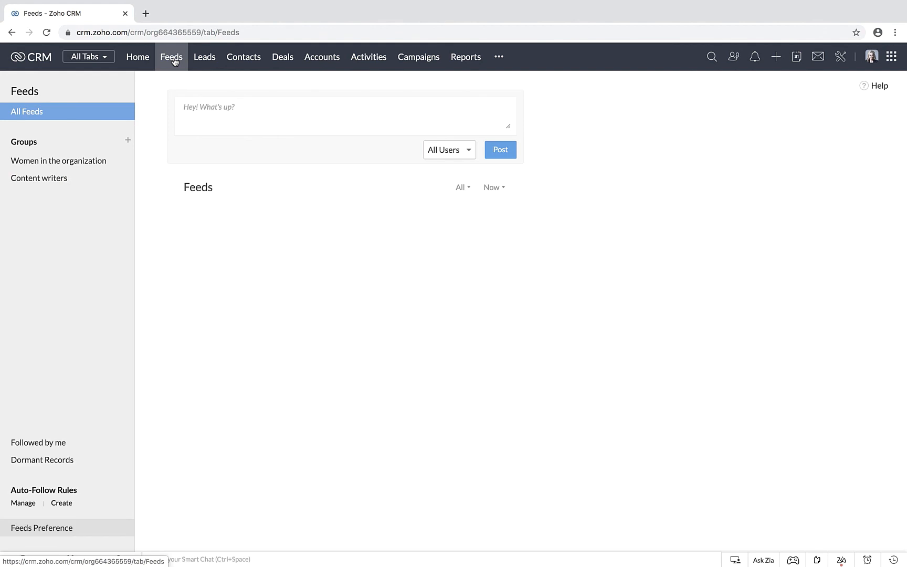
click(200, 108)
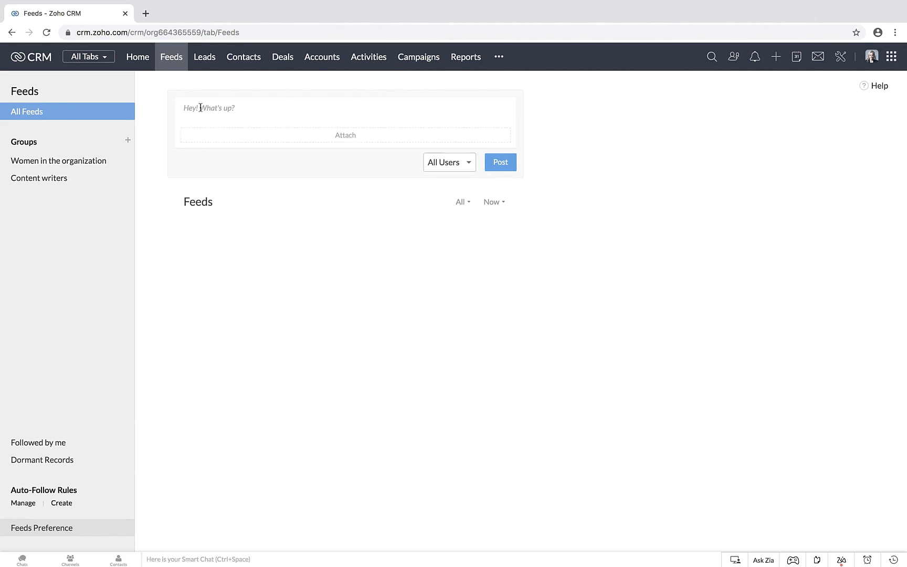
text(Welcome to the organization!)
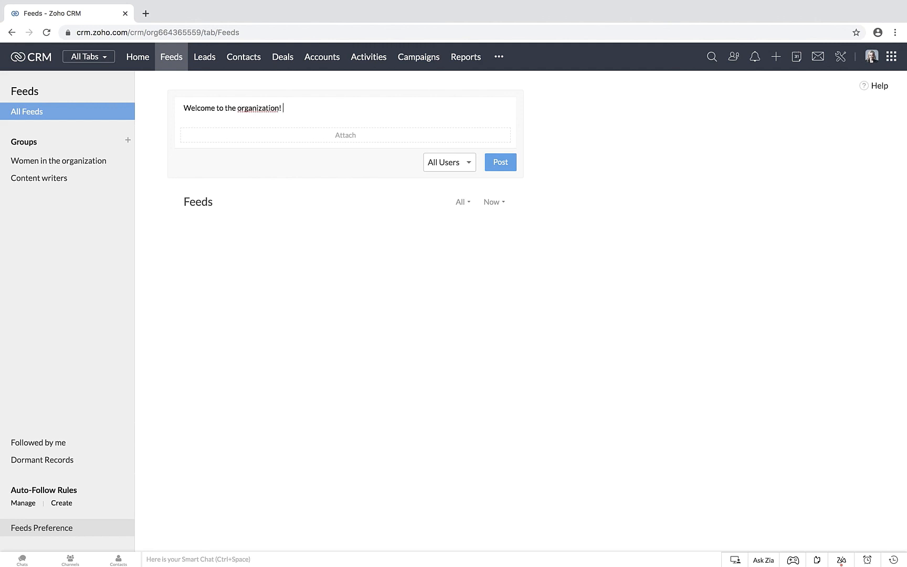
click(447, 165)
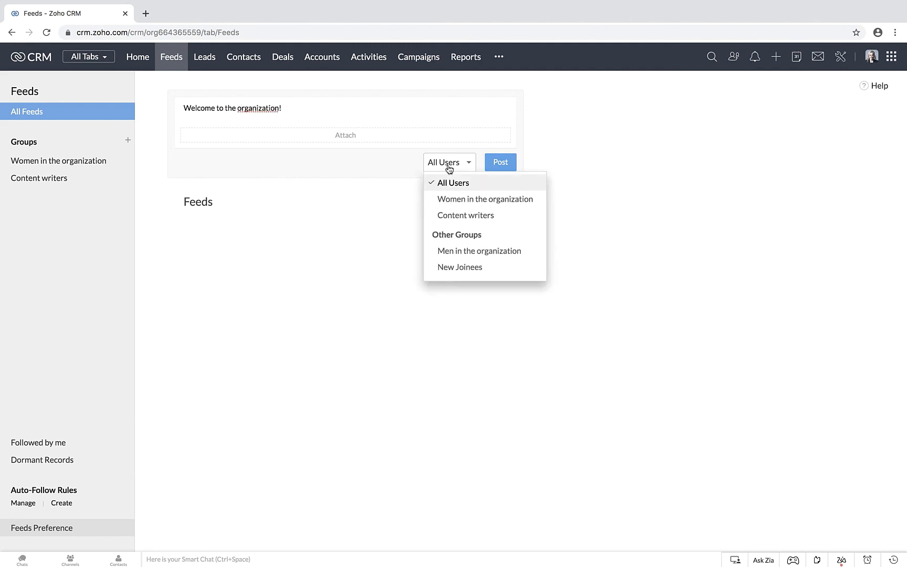
click(460, 268)
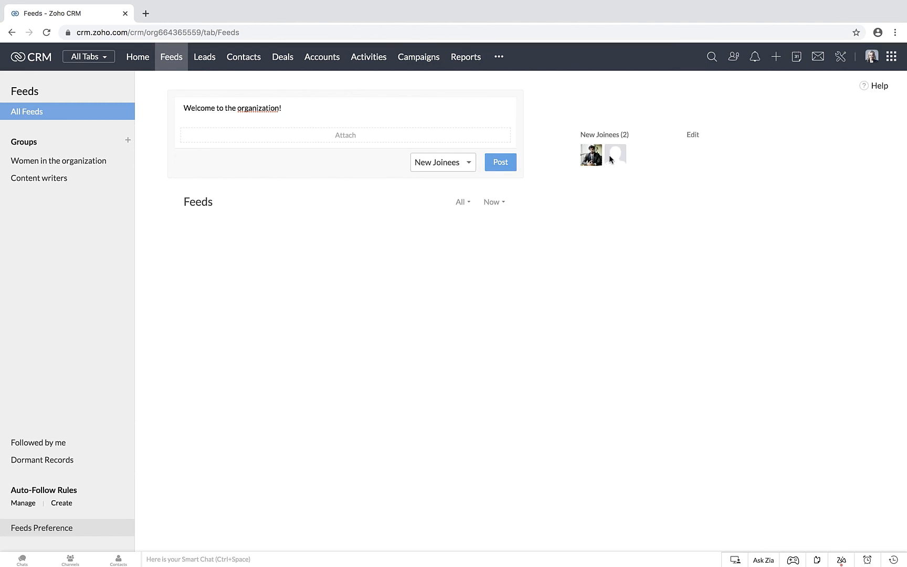
click(496, 163)
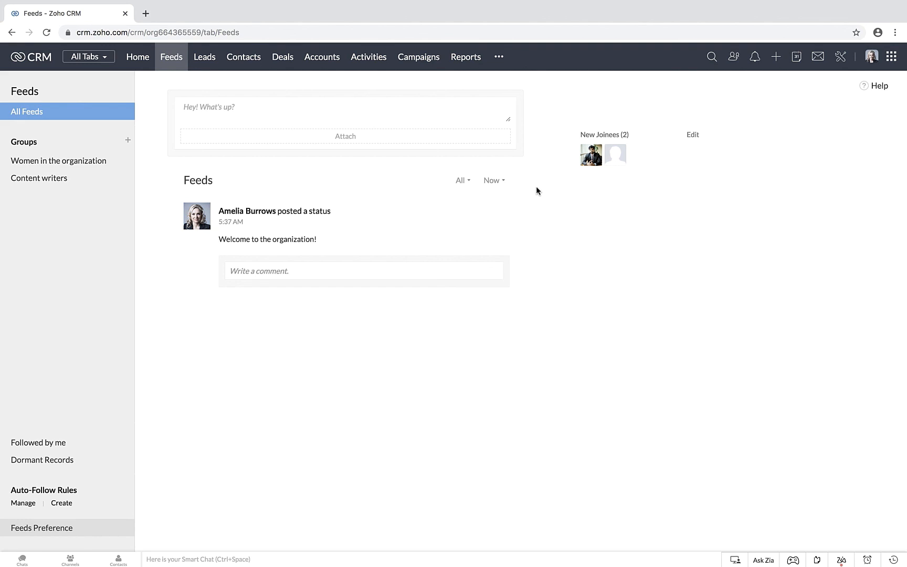
Step: Write the status "Upcoming women's day celebration! Points to note." in a new Feeds post
click(841, 57)
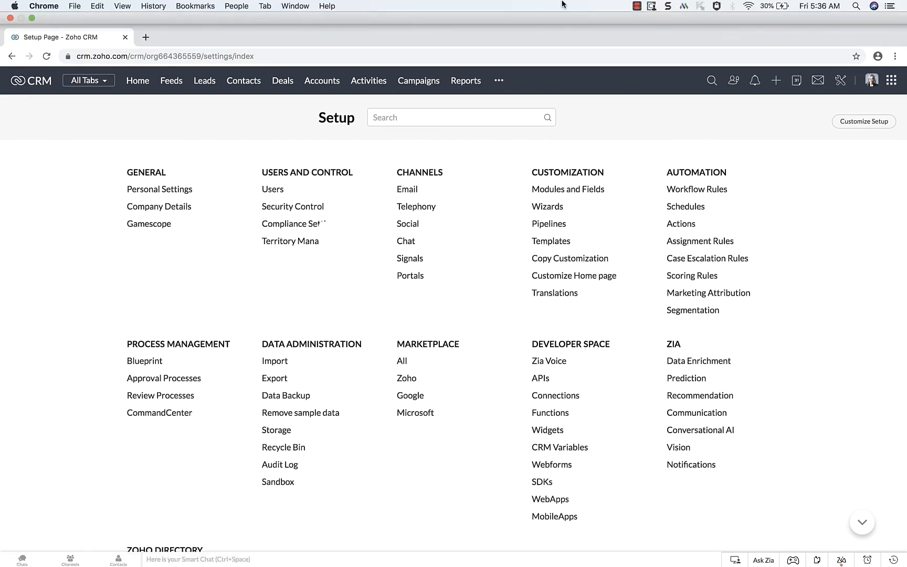
click(177, 82)
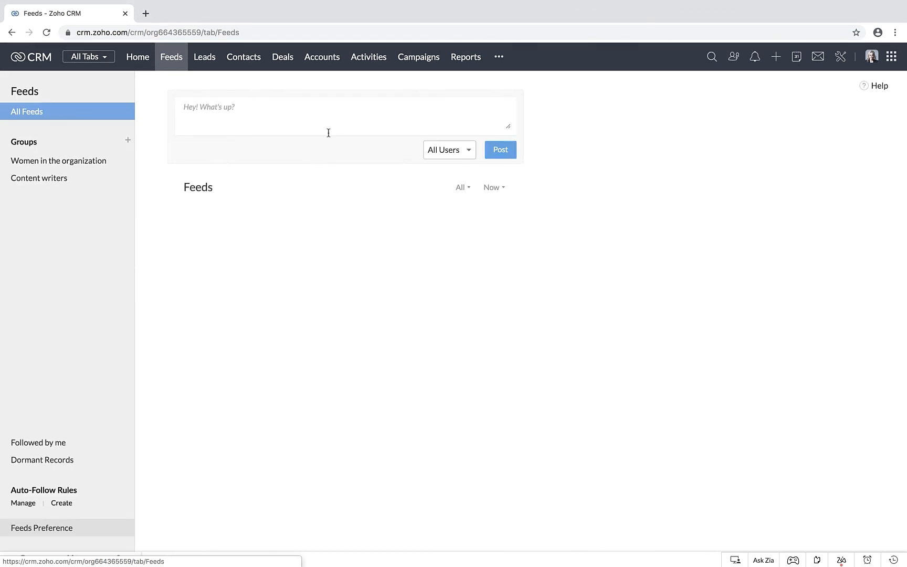
click(241, 102)
text(Upcoming women)
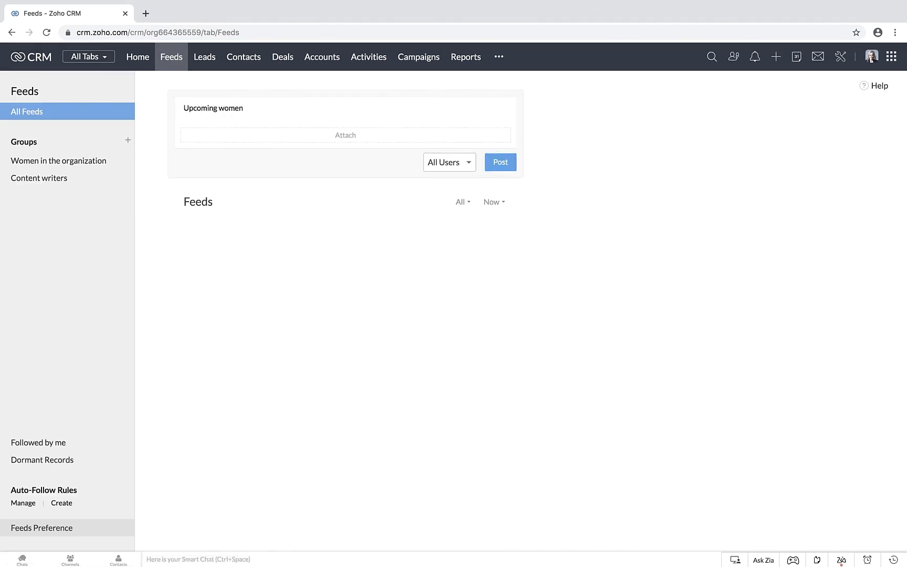
text('s day celebration! Points to no)
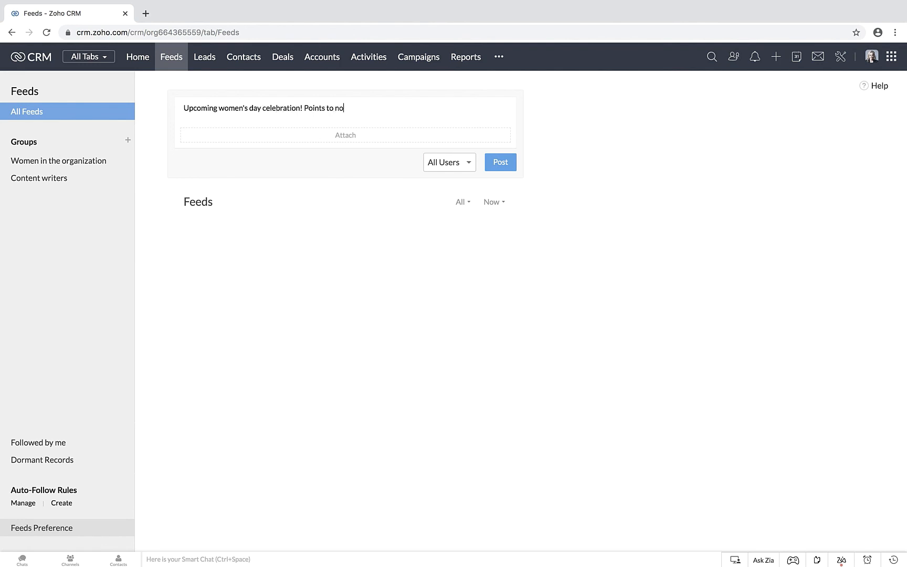
text(te.)
Step: Restrict the women's day status to the Women in the organization group and post it
click(457, 165)
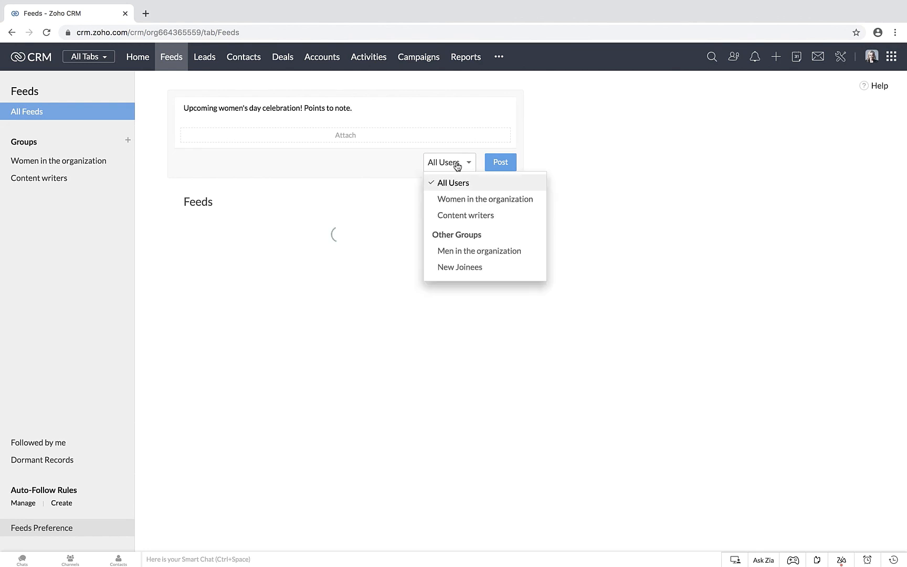
click(464, 199)
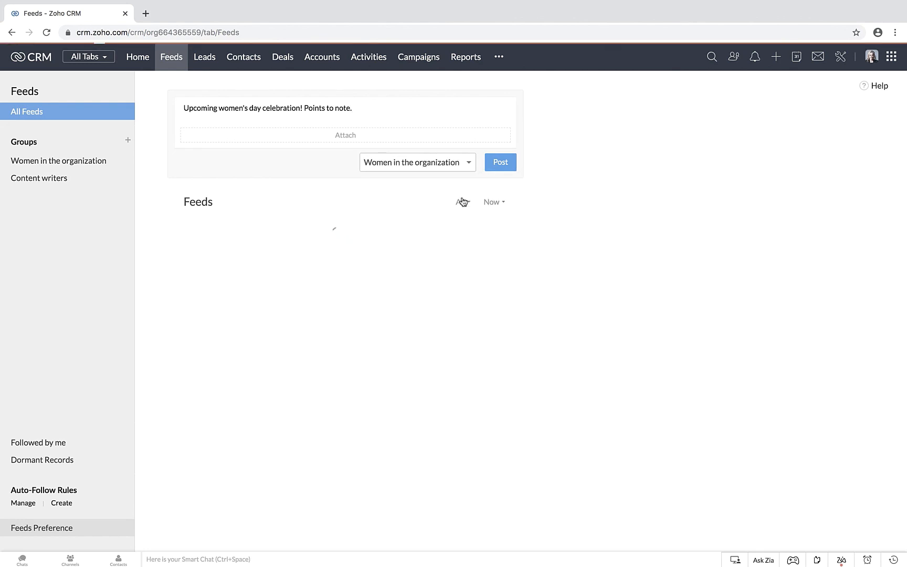
click(501, 162)
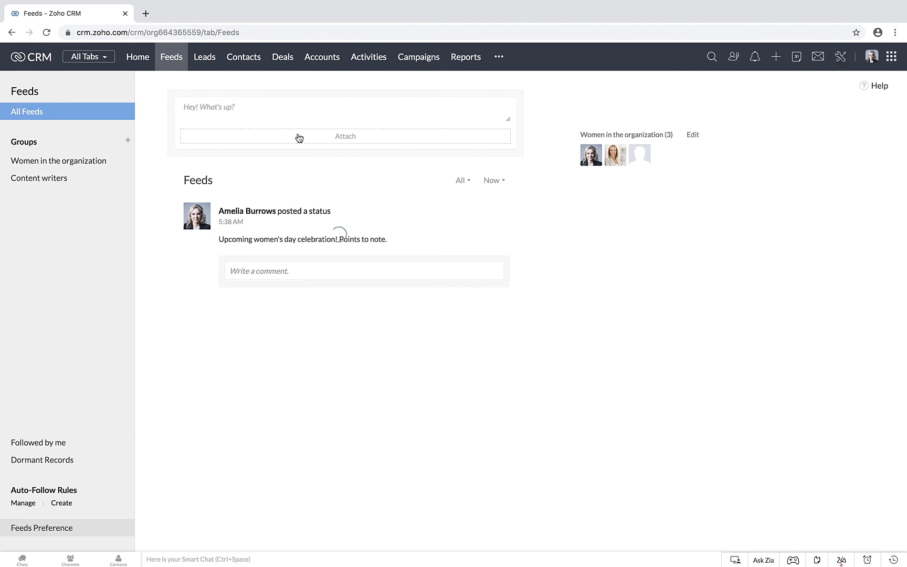
Step: Return to the user setup, view the list of public groups, and go back to the users list
click(842, 59)
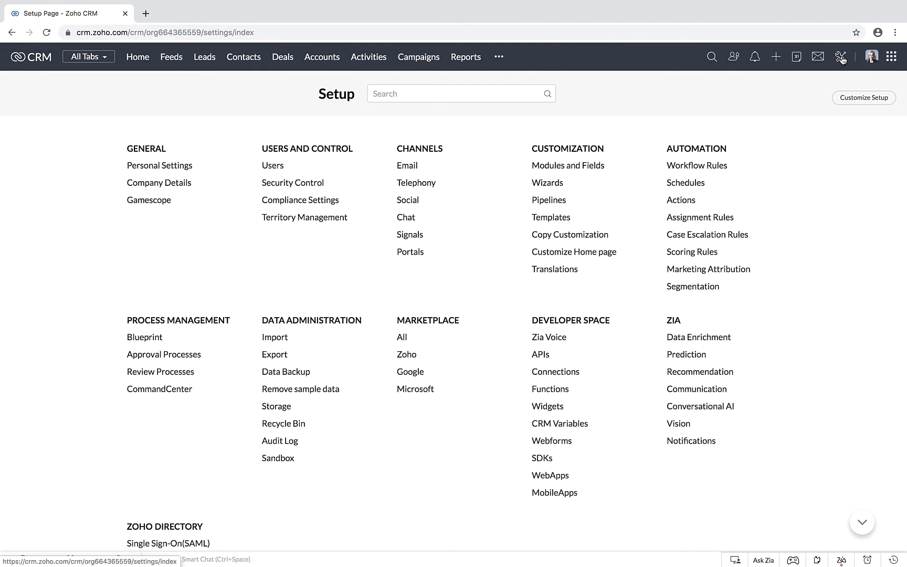
click(275, 165)
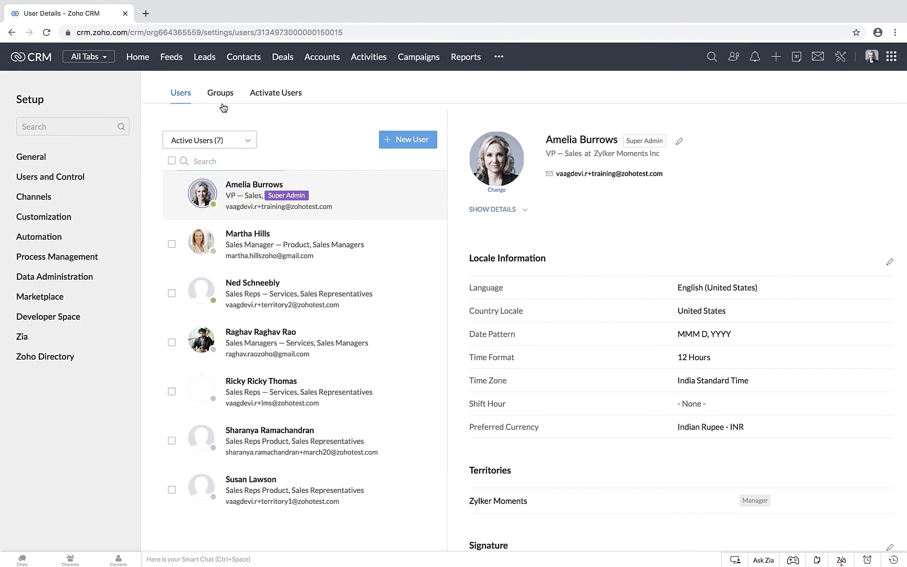
click(219, 99)
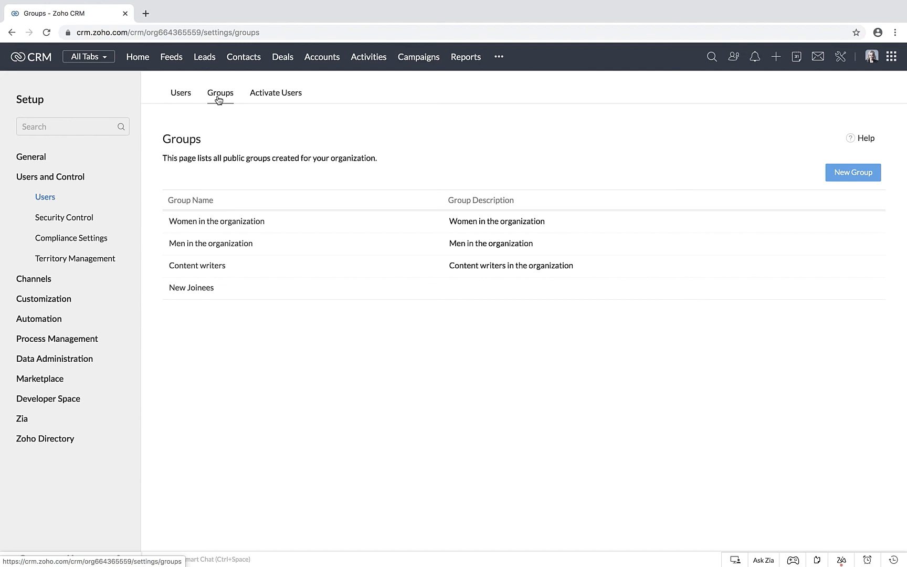
click(179, 98)
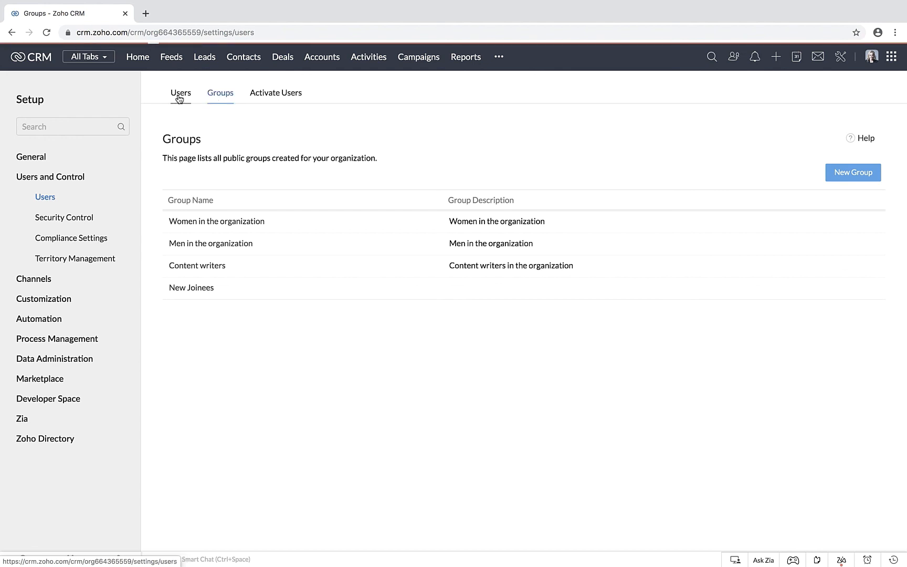